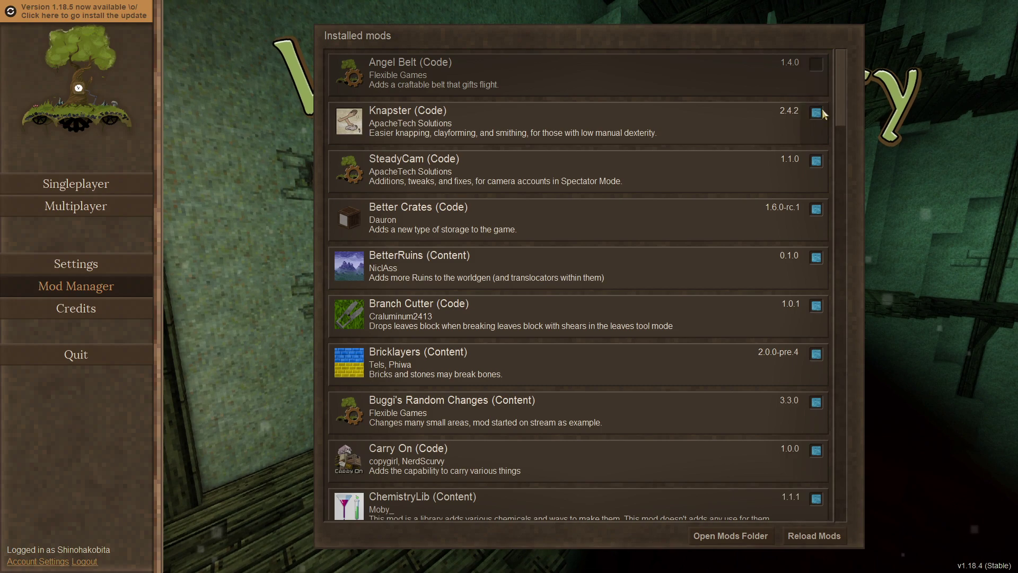
- Disable the Knapster, SteadyCam, Better Crates, BetterRuins, Branch Cutter, Bricklayers and Buggi's Random Changes mods in the installed mods list
{"action": "left_click", "coordinate": [816, 113]}
{"action": "left_click", "coordinate": [816, 161]}
{"action": "left_click", "coordinate": [816, 209]}
{"action": "left_click", "coordinate": [816, 257]}
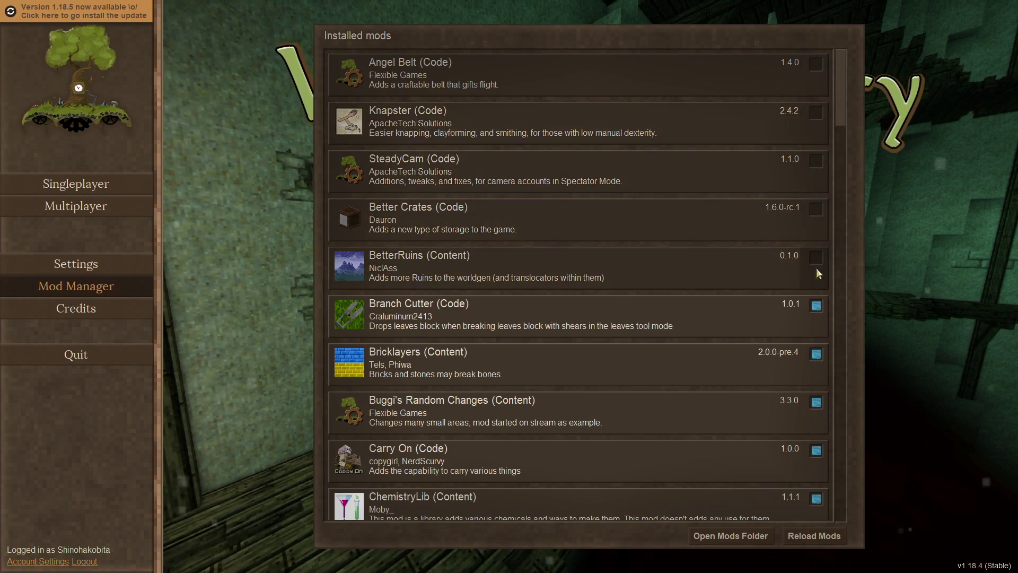
{"action": "left_click", "coordinate": [816, 305]}
{"action": "left_click", "coordinate": [816, 354]}
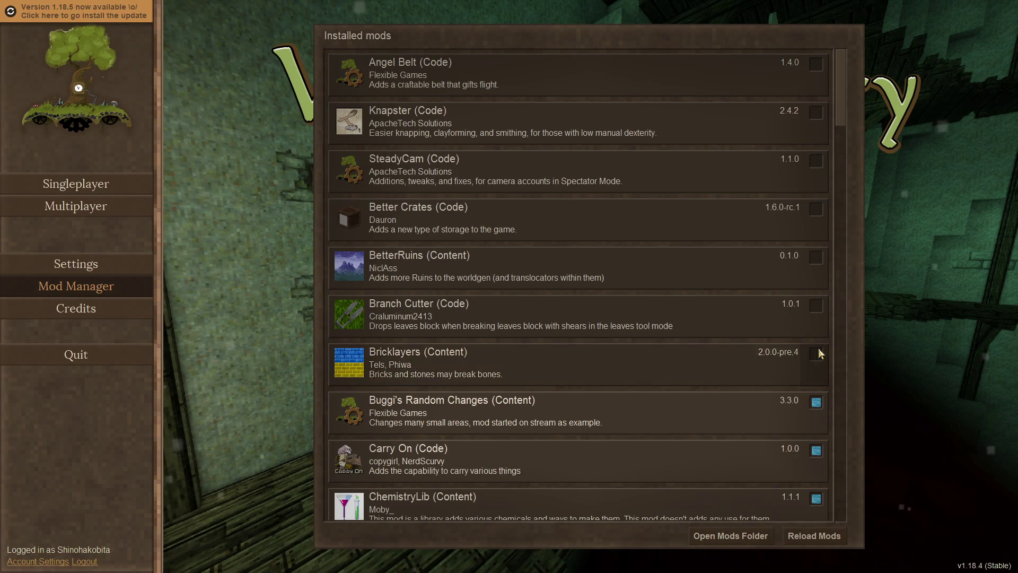
{"action": "left_click", "coordinate": [816, 402]}
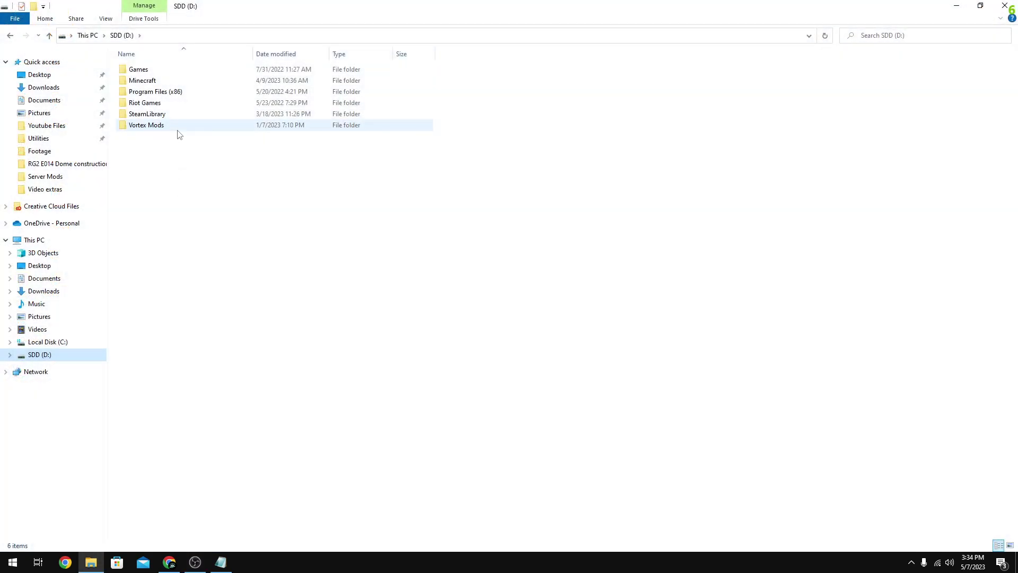
- In File Explorer, open the game's installation folder D:\Games\VintageStory\1.18
{"action": "double_click", "coordinate": [150, 69]}
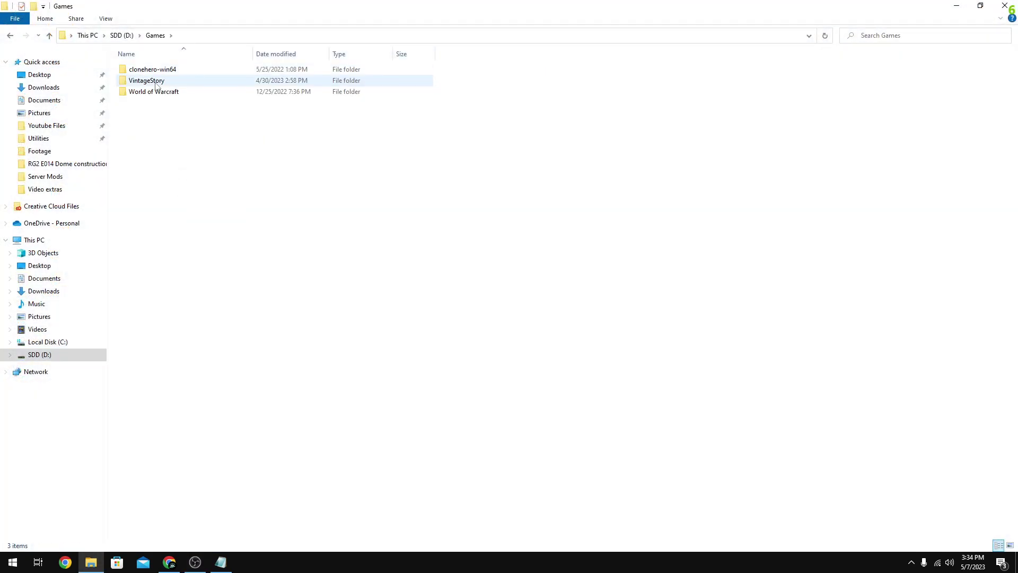
{"action": "double_click", "coordinate": [155, 84]}
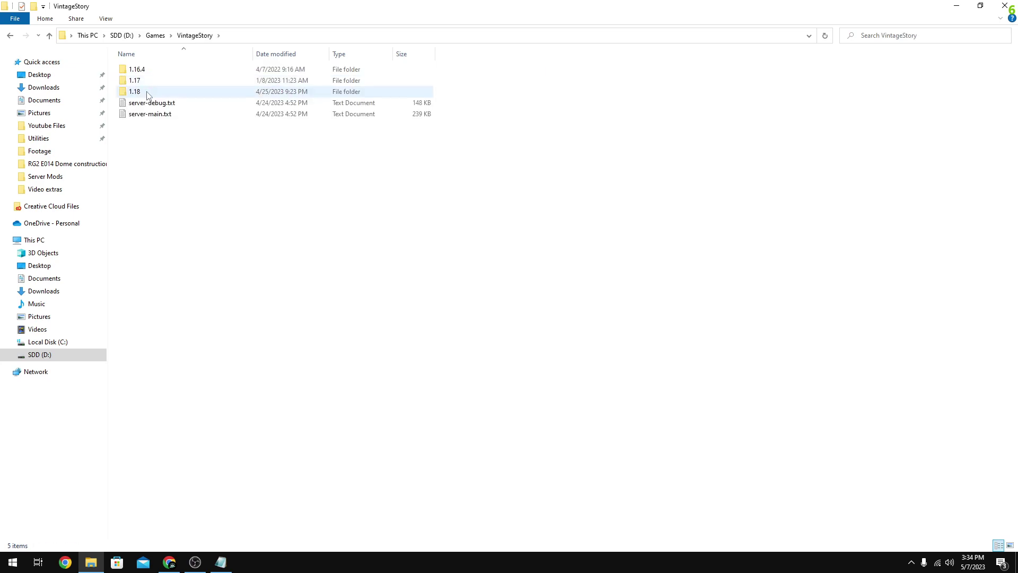
{"action": "double_click", "coordinate": [143, 93]}
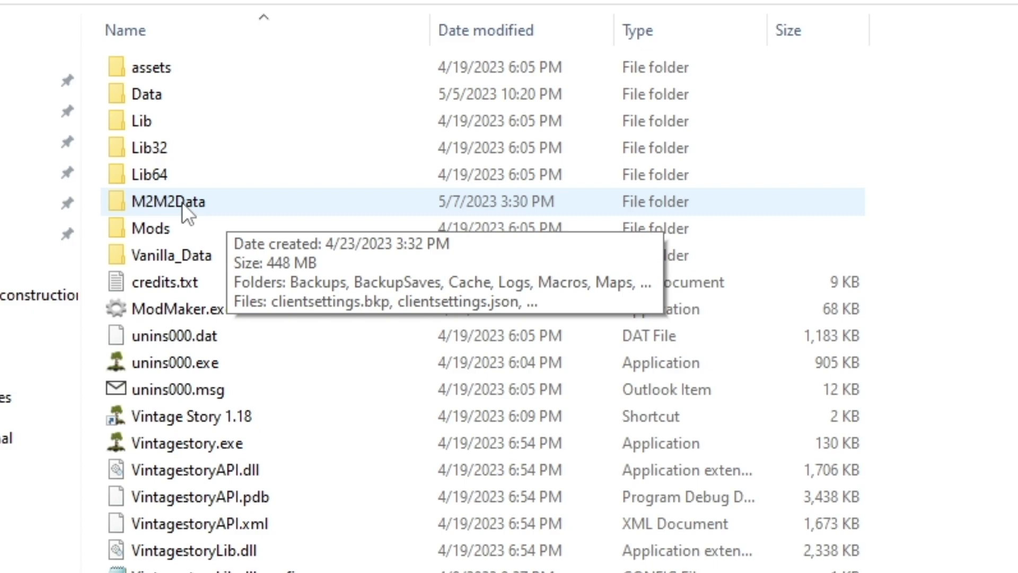
- Open the Mods folder inside M2M2Data and look through its mod archives
{"action": "double_click", "coordinate": [182, 202]}
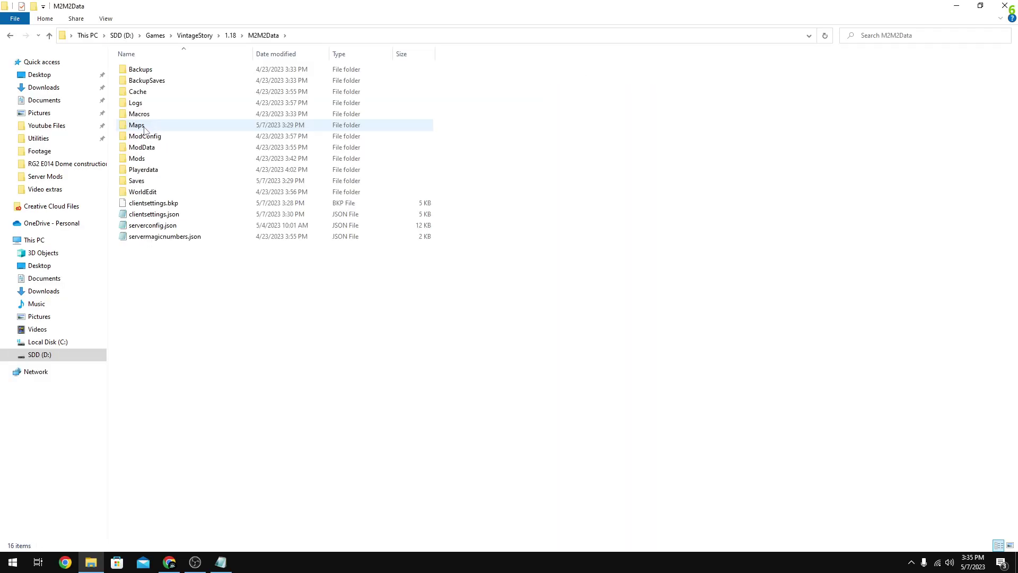
{"action": "double_click", "coordinate": [138, 159]}
{"action": "scroll", "coordinate": [185, 158], "scroll_direction": "down", "scroll_amount": 4}
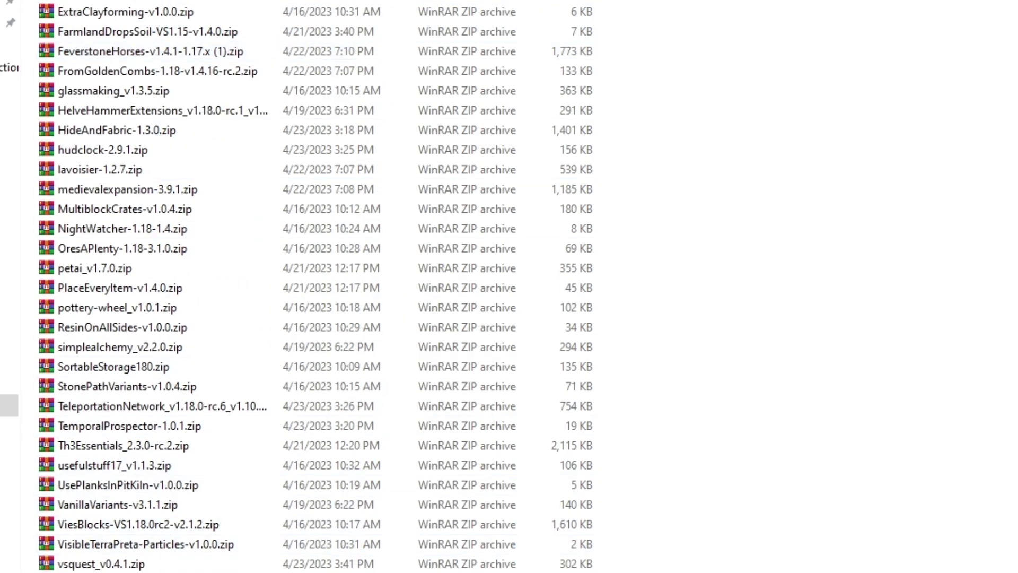
{"action": "scroll", "coordinate": [159, 53], "scroll_direction": "up", "scroll_amount": 4}
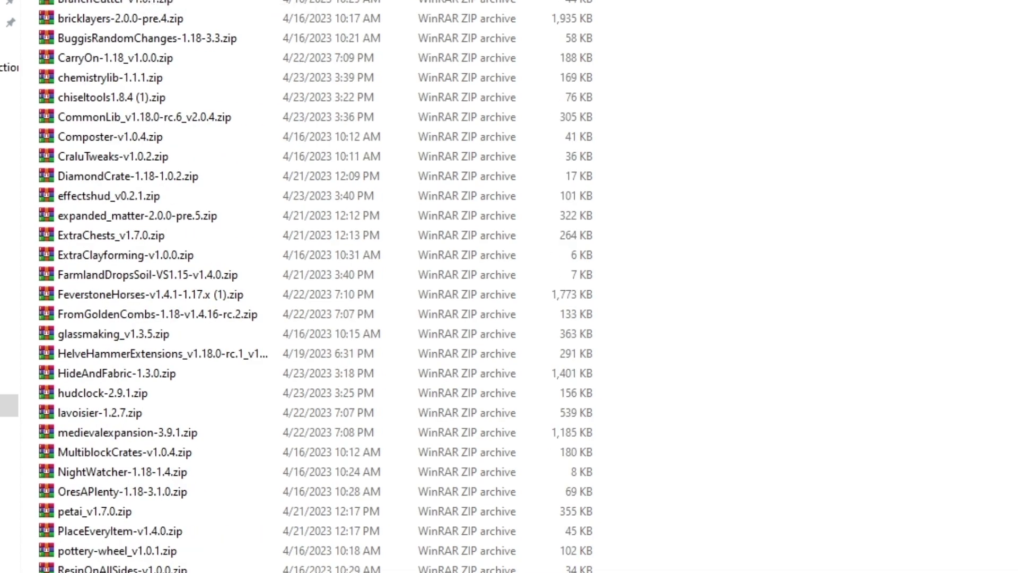
- Return to the 1.18 folder and view the contents of the Mods folder inside Data
{"action": "key", "text": "alt+Left"}
{"action": "key", "text": "alt+Left"}
{"action": "double_click", "coordinate": [136, 82]}
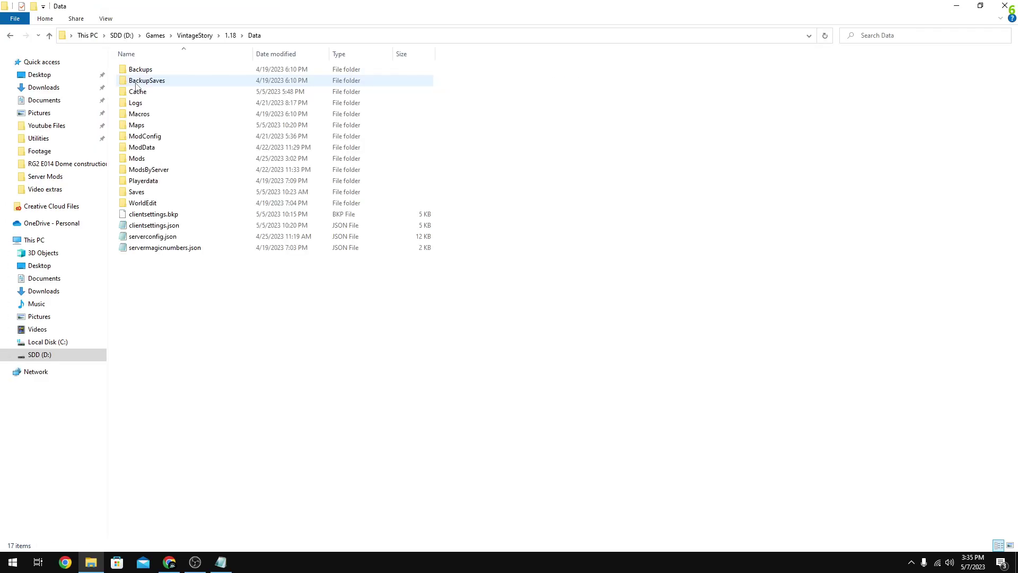
{"action": "double_click", "coordinate": [148, 159]}
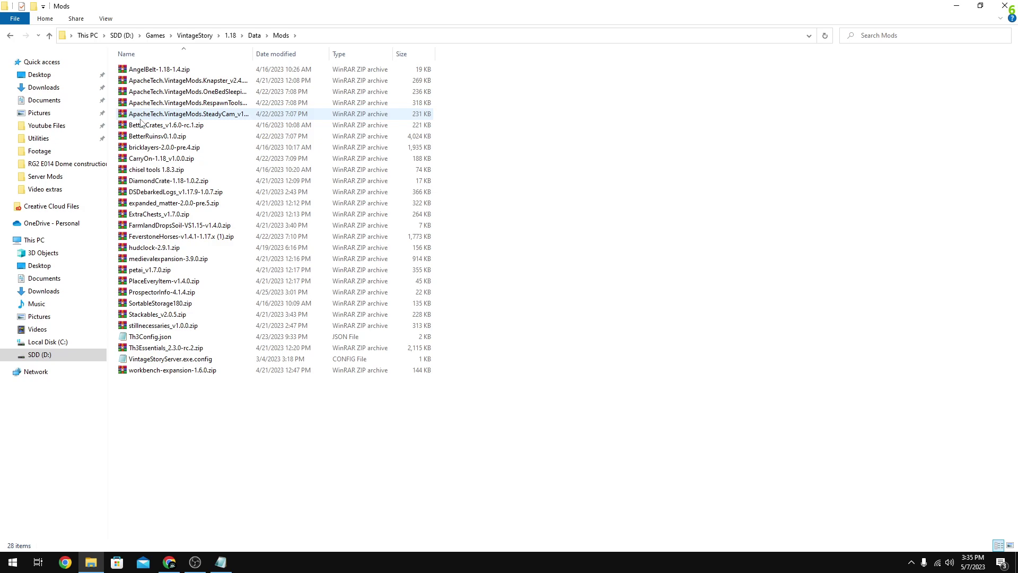
- Go back to the 1.18 folder and check the Mods folder inside Vanilla_Data
{"action": "left_click", "coordinate": [10, 35]}
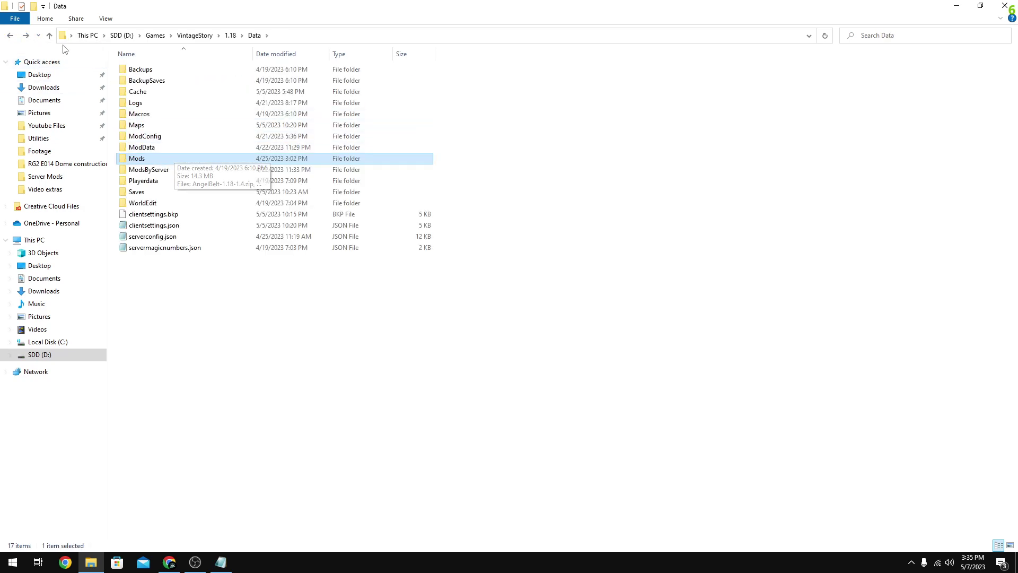
{"action": "left_click", "coordinate": [10, 35]}
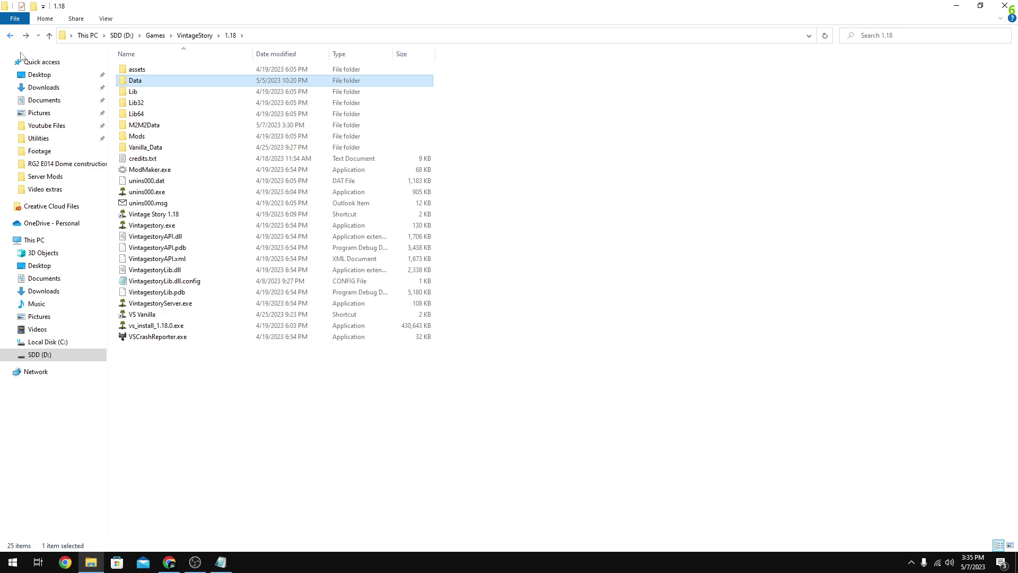
{"action": "double_click", "coordinate": [154, 148]}
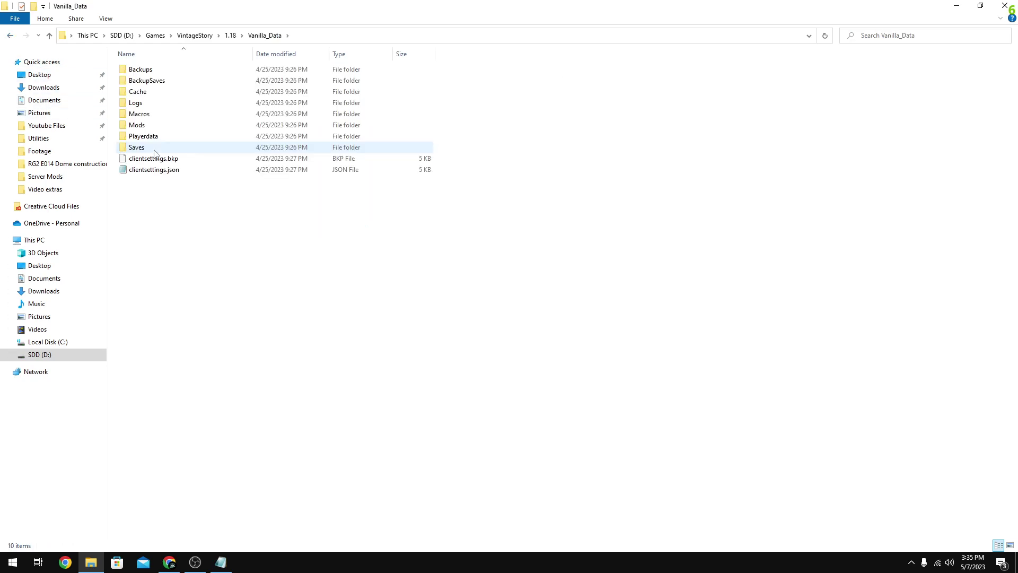
{"action": "double_click", "coordinate": [141, 126]}
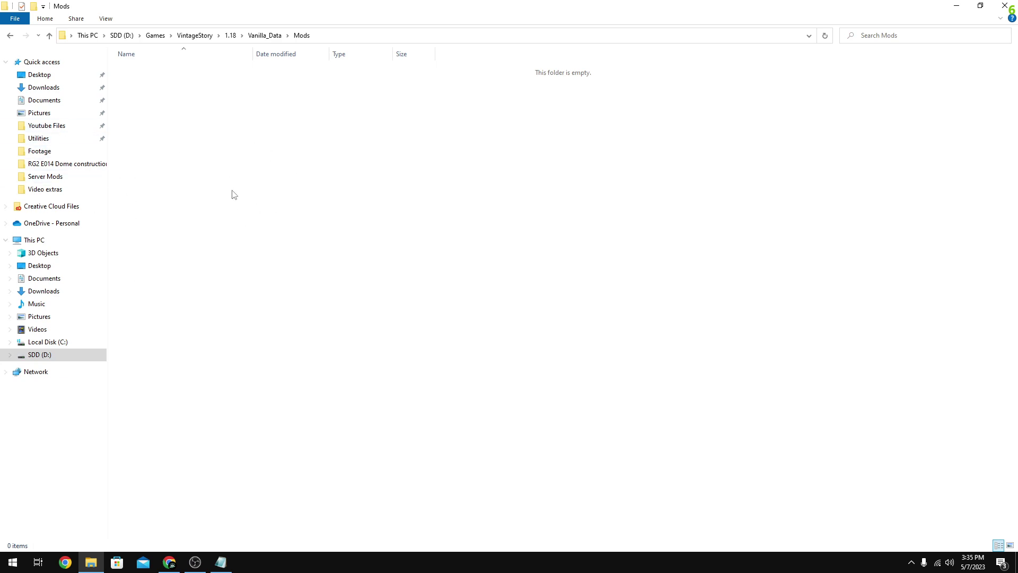
- Return to the 1.18 folder and delete the Vanilla_Data folder
{"action": "left_click", "coordinate": [10, 35]}
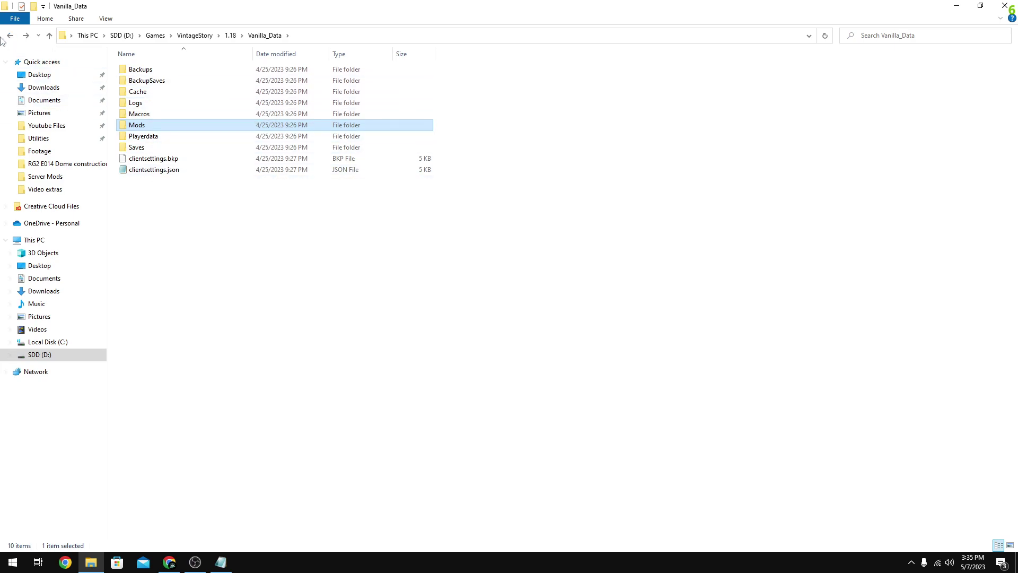
{"action": "left_click", "coordinate": [10, 36]}
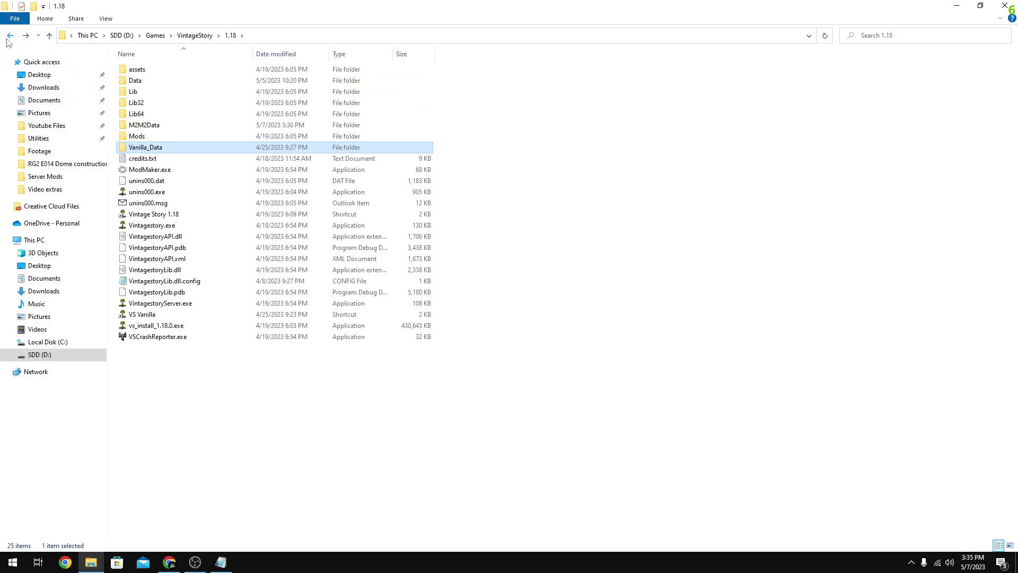
{"action": "left_click", "coordinate": [166, 150]}
{"action": "key", "text": "Delete"}
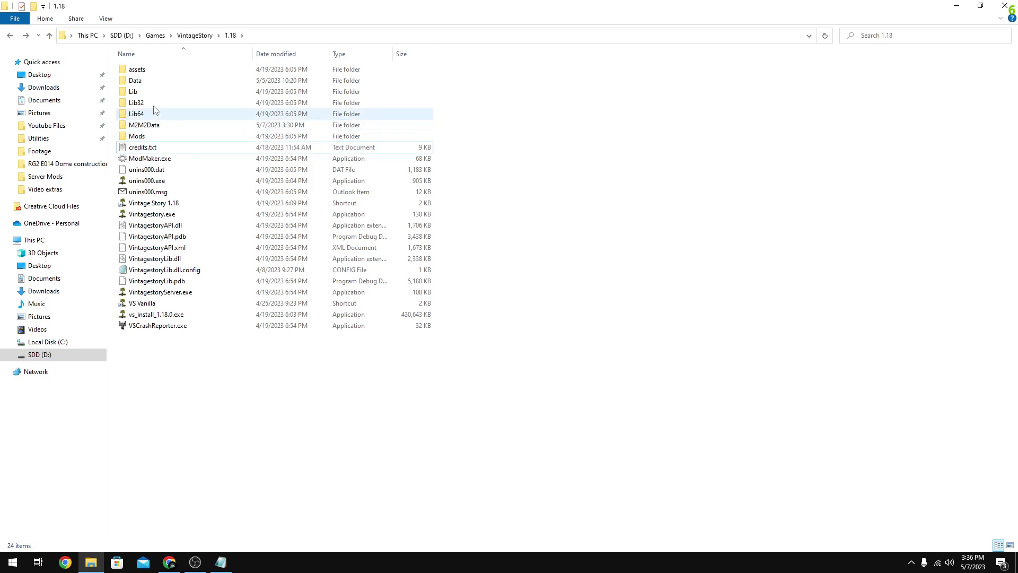
- Create a new folder named VanillaData in the 1.18 folder
{"action": "left_click", "coordinate": [140, 85]}
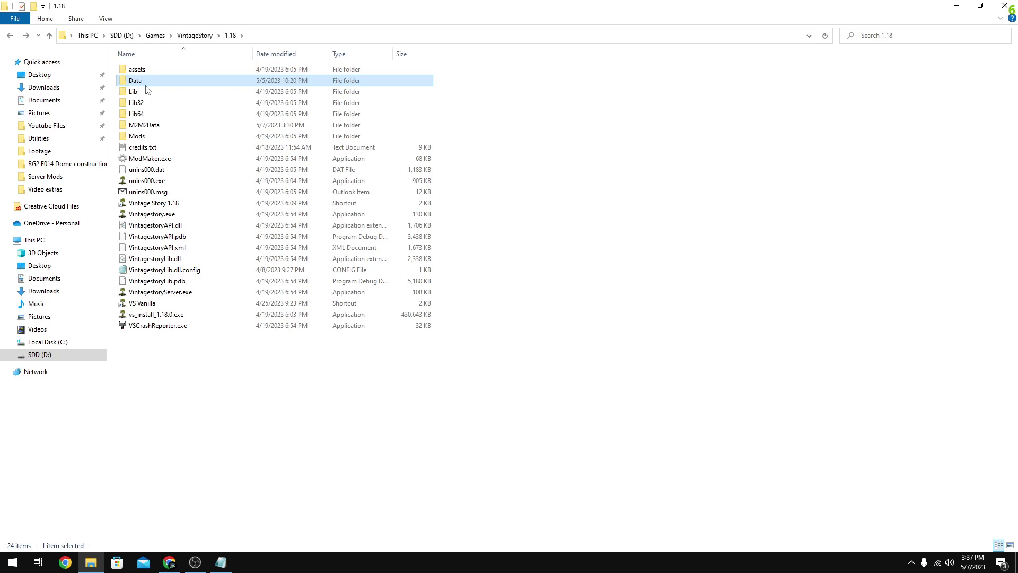
{"action": "right_click", "coordinate": [188, 371]}
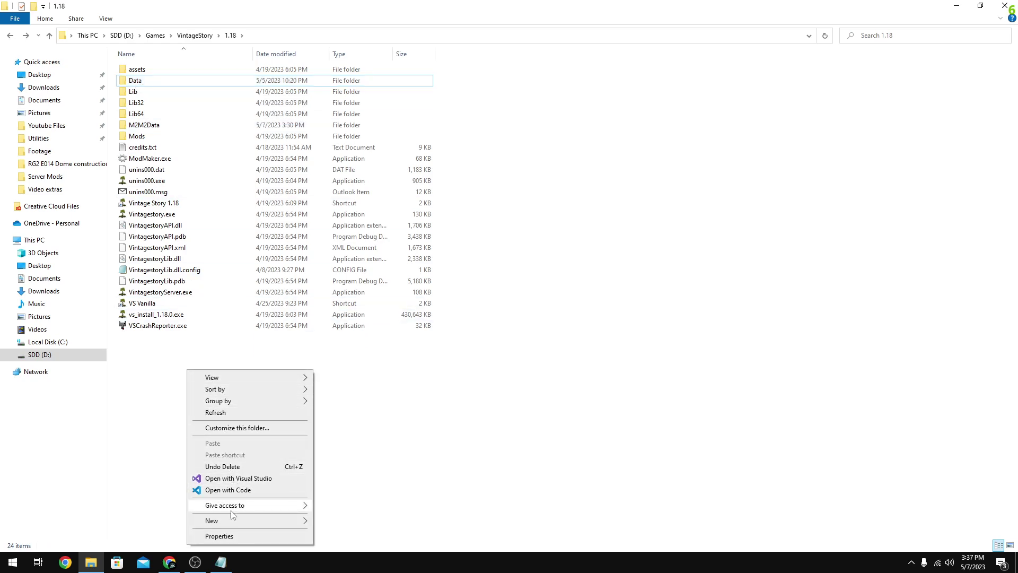
{"action": "left_click", "coordinate": [339, 397]}
{"action": "type", "text": "VanillaData"}
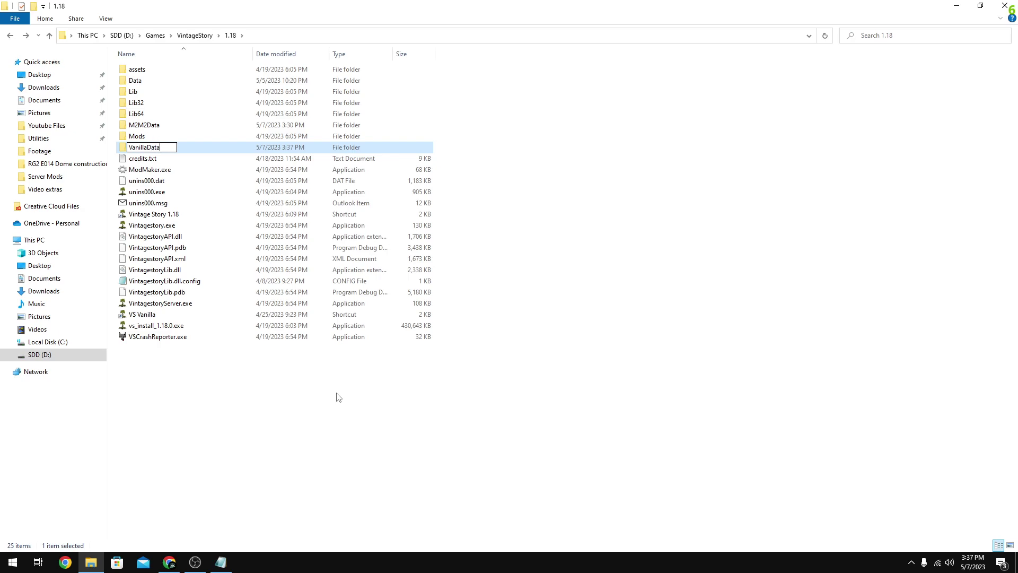
{"action": "key", "text": "Return"}
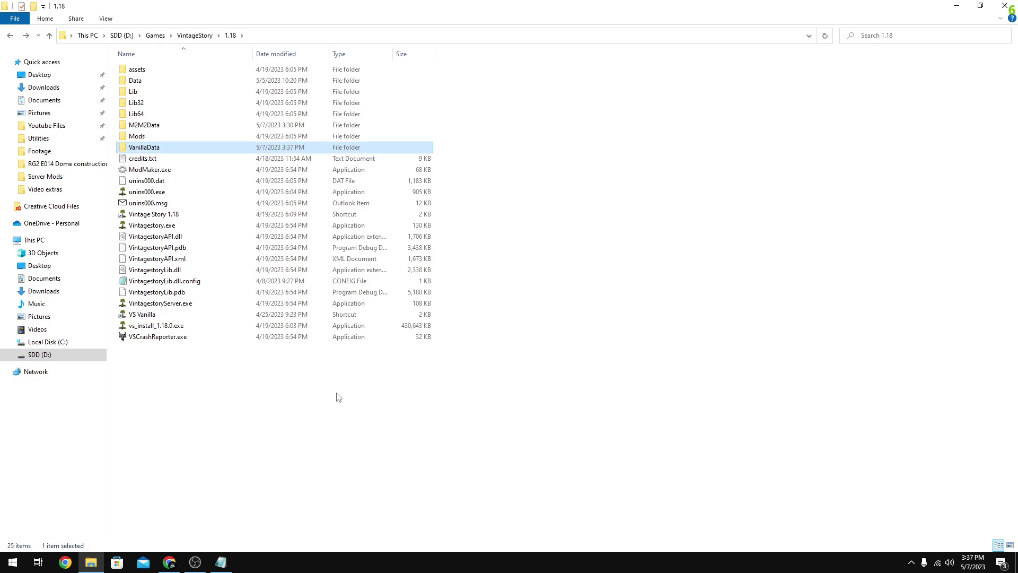
- Open the VanillaData folder and copy its full path, D:\Games\VintageStory\1.18\VanillaData, as text
{"action": "right_click", "coordinate": [150, 151]}
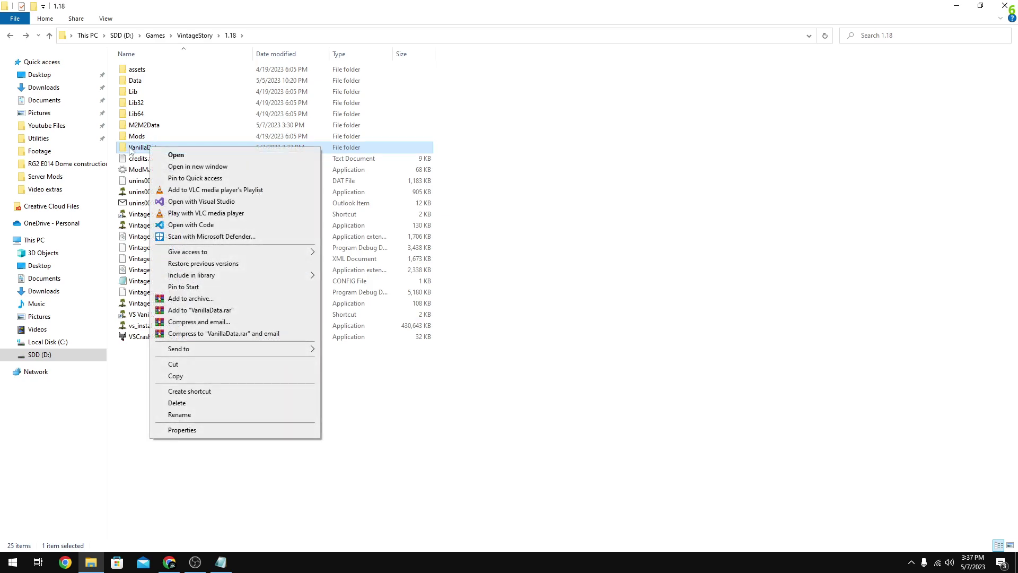
{"action": "double_click", "coordinate": [131, 151]}
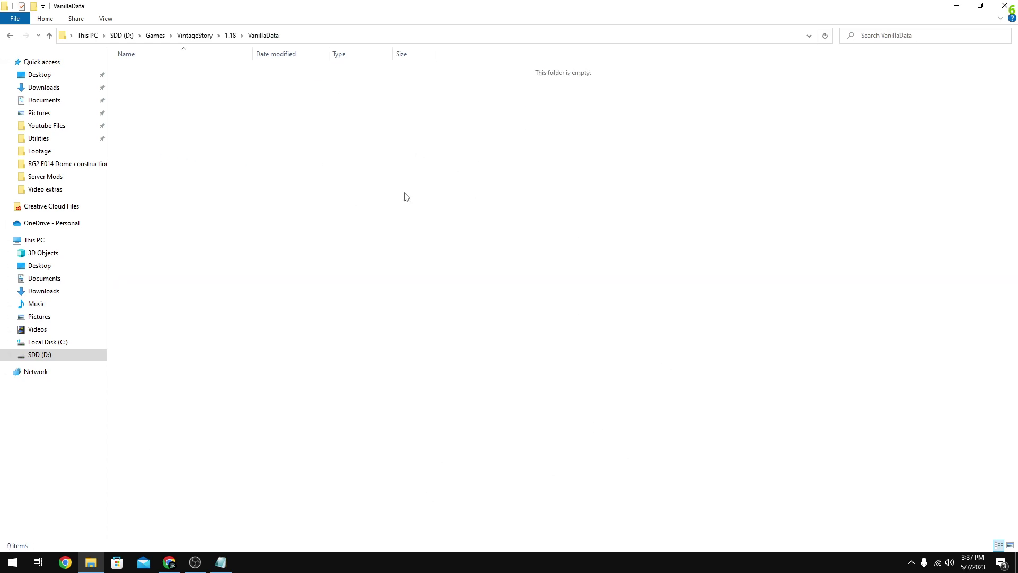
{"action": "right_click", "coordinate": [280, 35]}
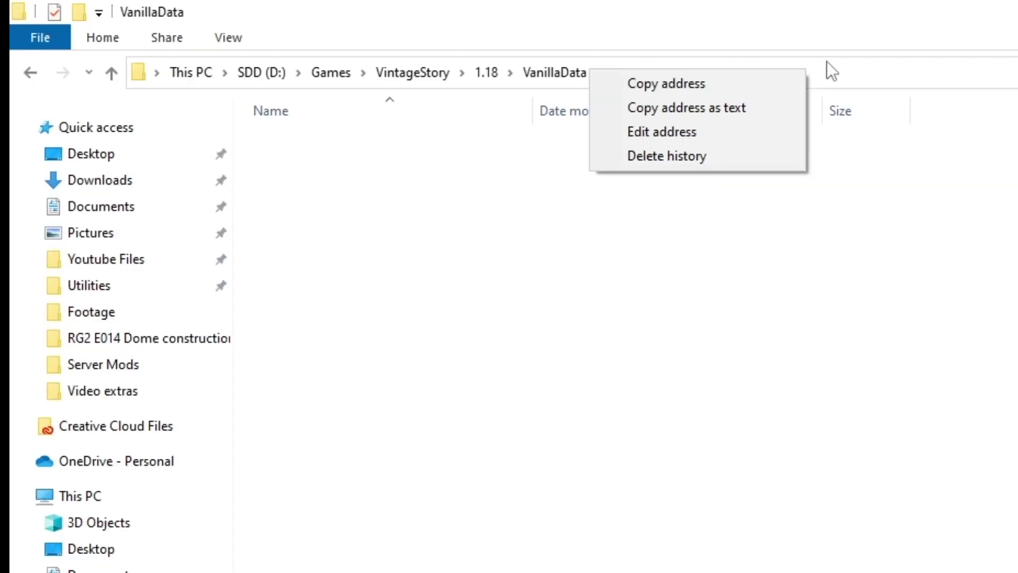
{"action": "left_click", "coordinate": [827, 64]}
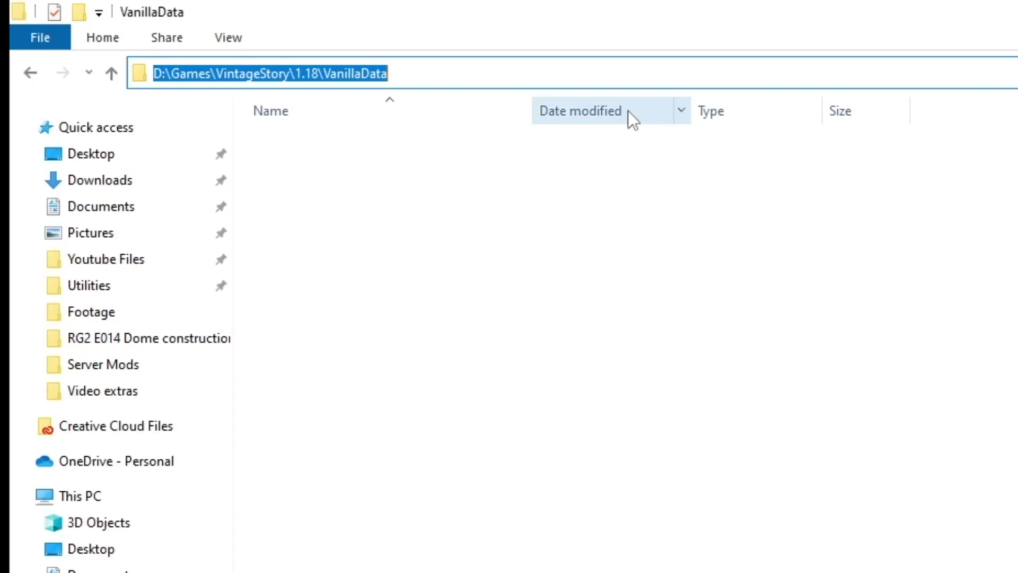
{"action": "right_click", "coordinate": [382, 74]}
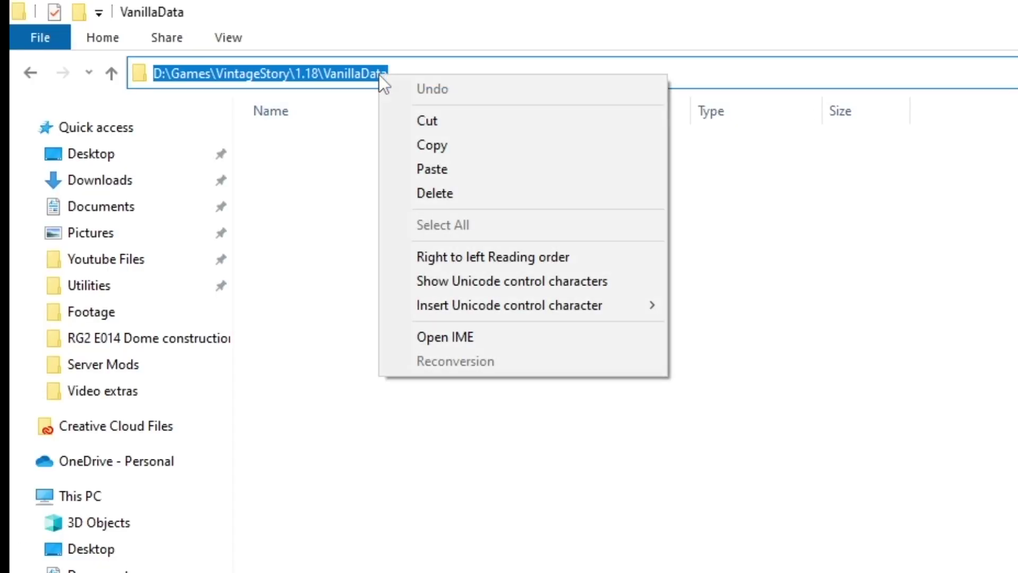
{"action": "left_click", "coordinate": [400, 468]}
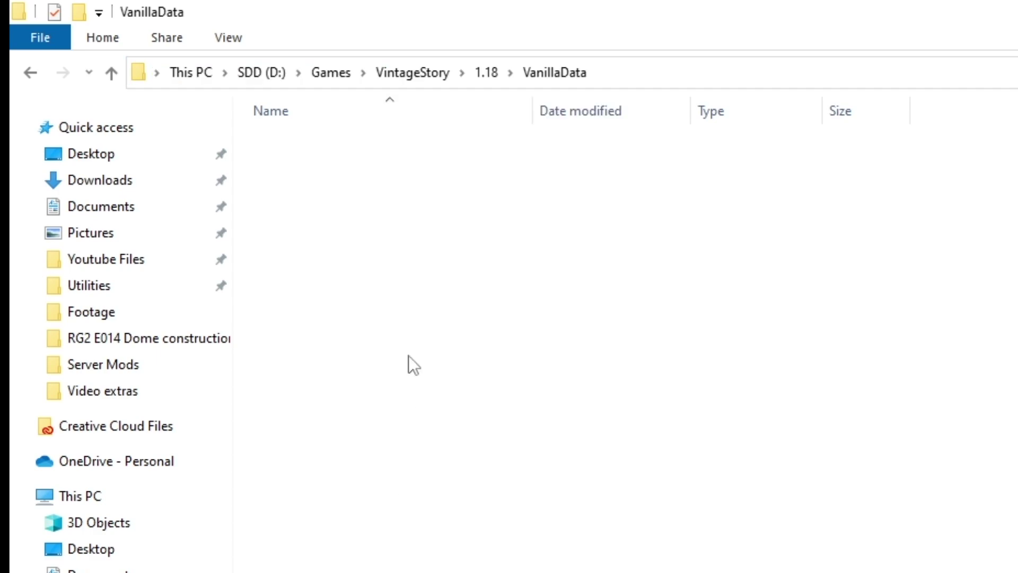
{"action": "right_click", "coordinate": [532, 72]}
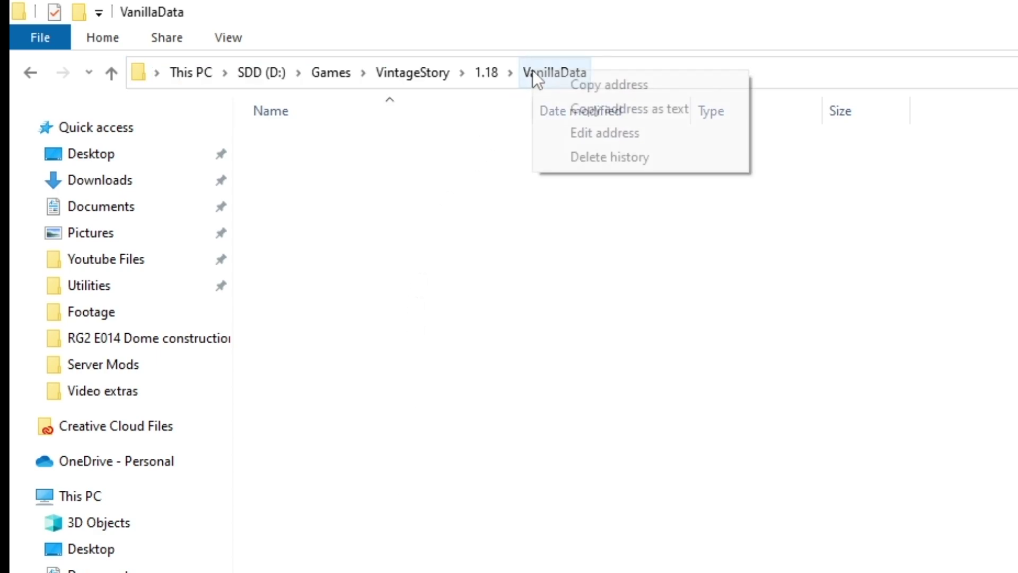
{"action": "left_click", "coordinate": [641, 106]}
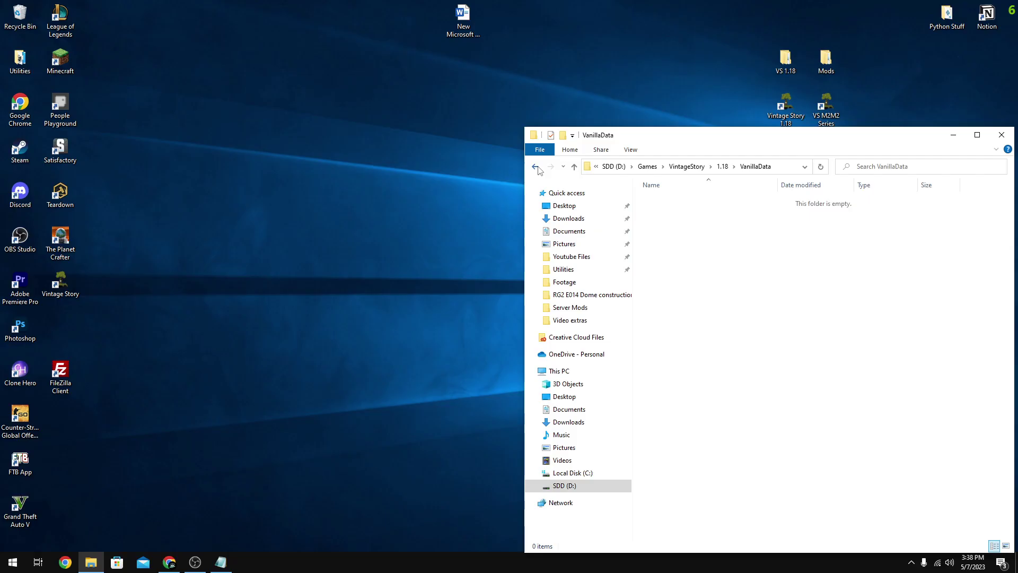
- Return to the 1.18 folder and create a shortcut to Vintagestory.exe there
{"action": "left_click", "coordinate": [537, 168]}
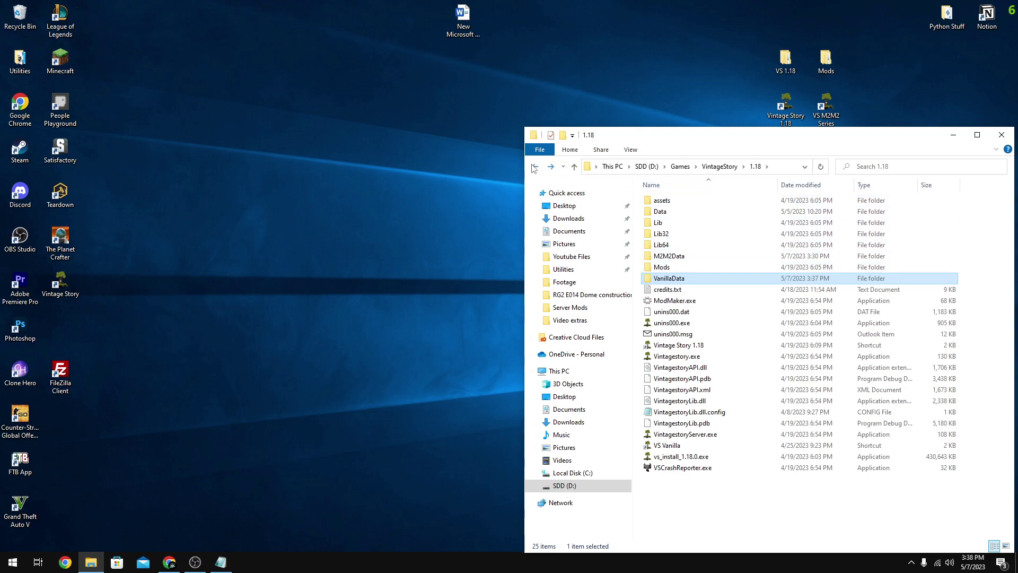
{"action": "left_click_drag", "start_coordinate": [886, 142], "coordinate": [709, 85]}
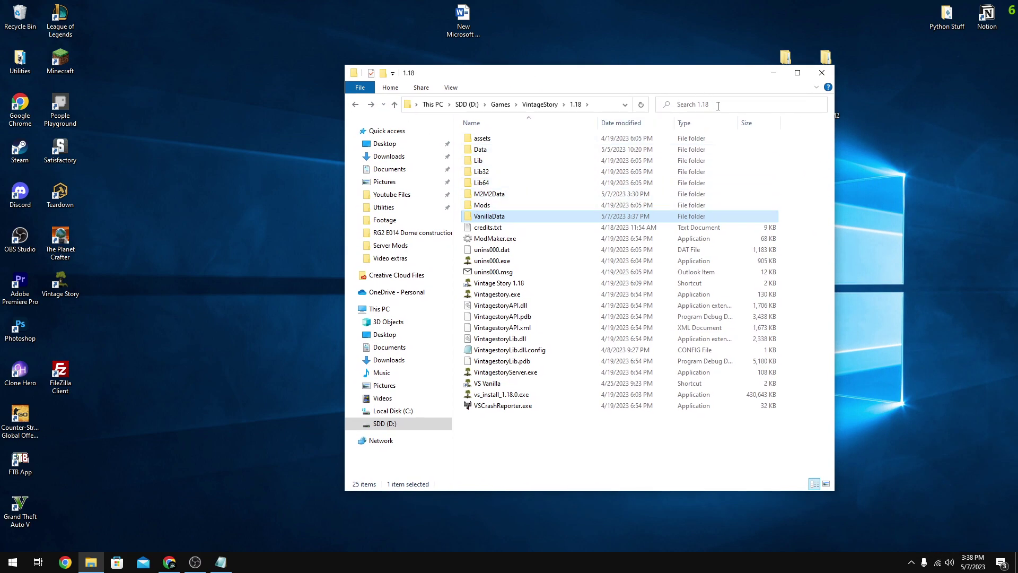
{"action": "left_click", "coordinate": [805, 77]}
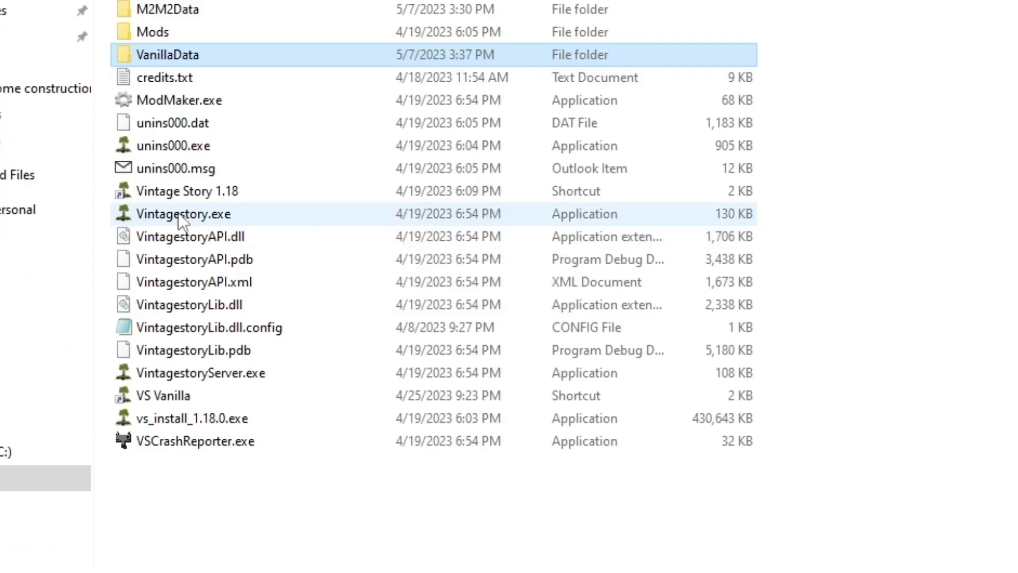
{"action": "mouse_move", "coordinate": [178, 212]}
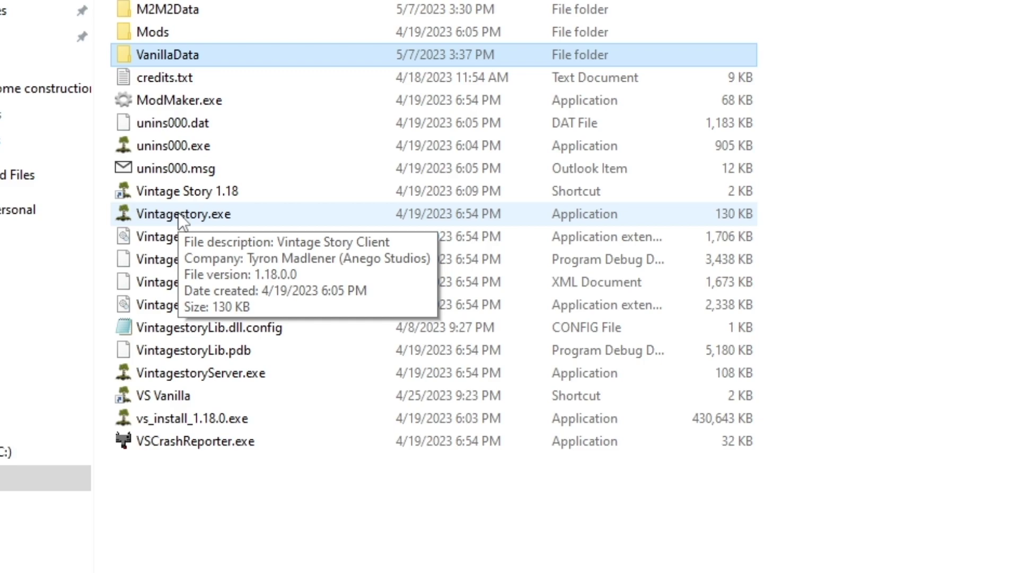
{"action": "right_click", "coordinate": [178, 212]}
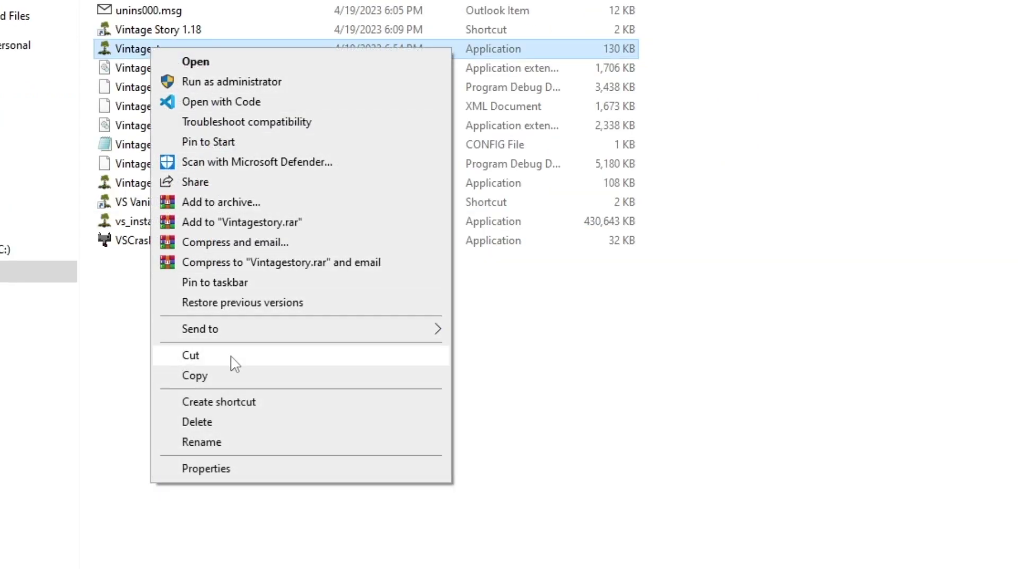
{"action": "left_click", "coordinate": [226, 402]}
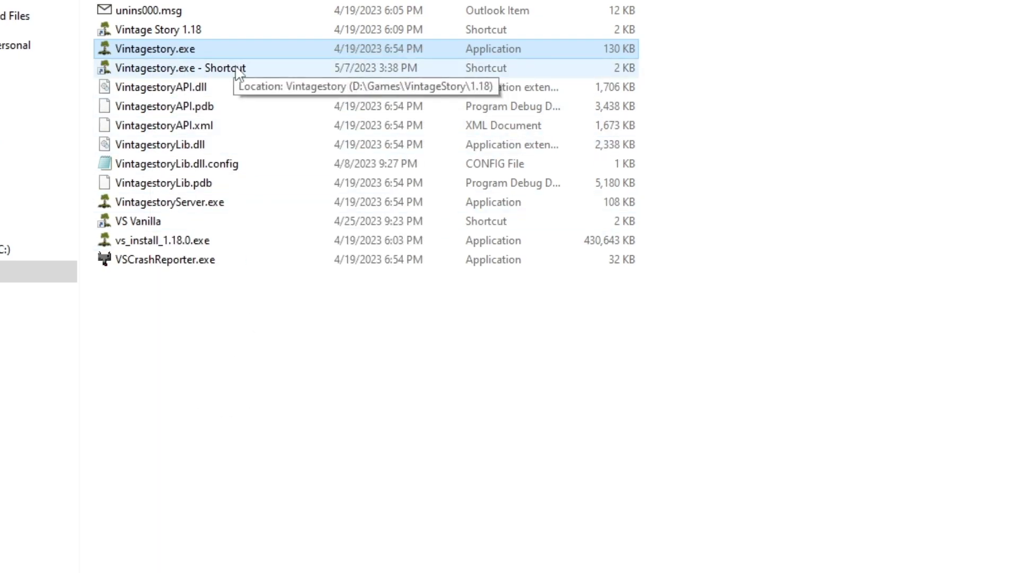
- Rename the new Vintagestory.exe shortcut to Vanilla VS
{"action": "right_click", "coordinate": [237, 71]}
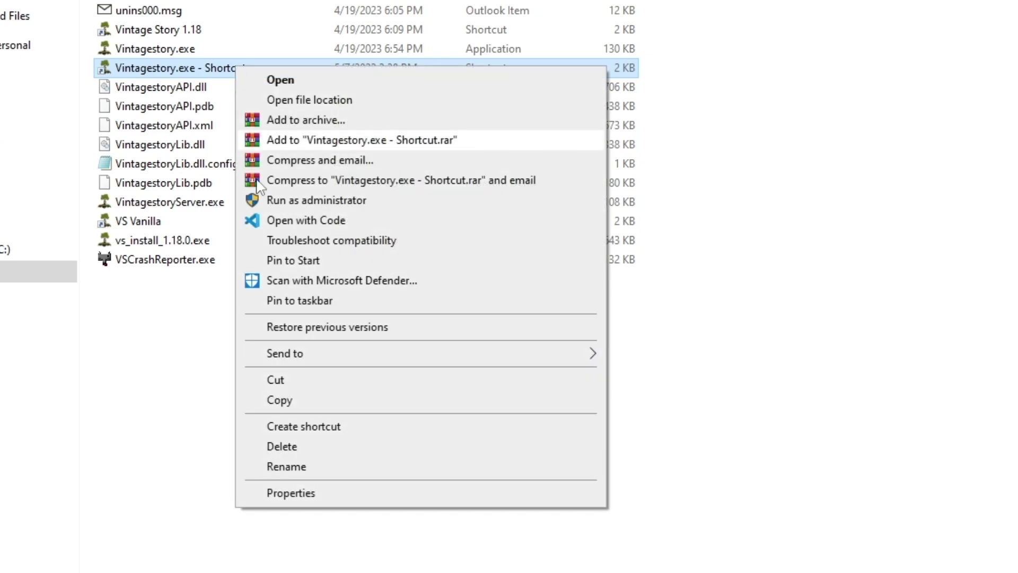
{"action": "left_click", "coordinate": [296, 467]}
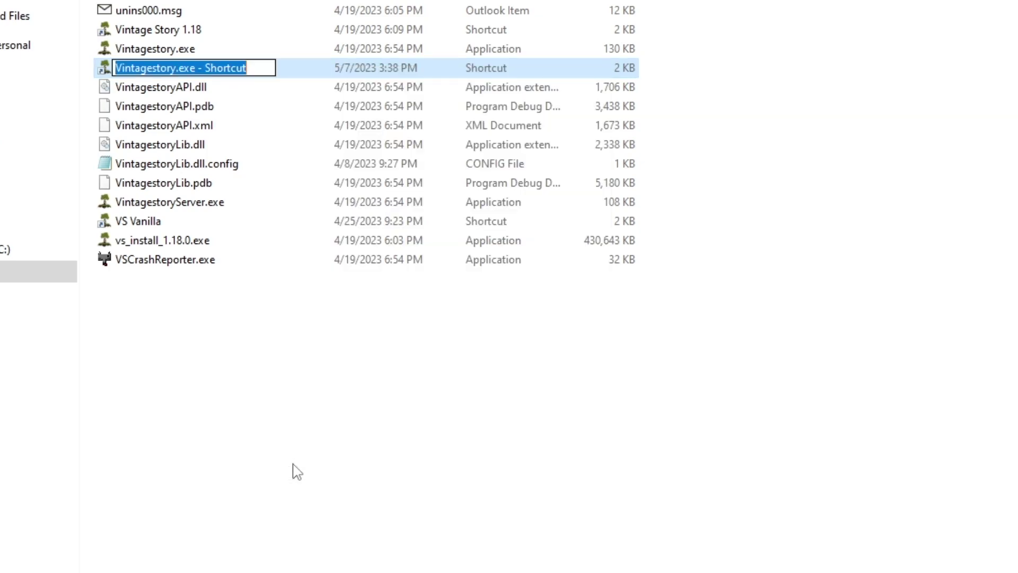
{"action": "type", "text": "Vanilla "}
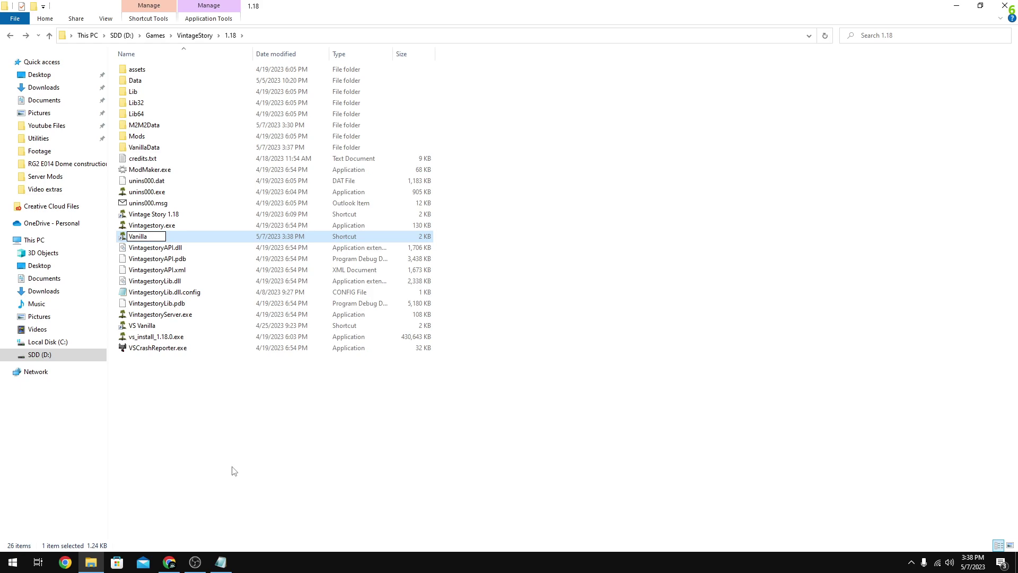
{"action": "type", "text": "VS"}
- Shrink the 1.18 folder window and place the Vanilla VS shortcut on the desktop beside the Vintage Story 1.18 shortcut
{"action": "double_click", "coordinate": [363, 6]}
{"action": "left_click_drag", "start_coordinate": [363, 39], "coordinate": [355, 39]}
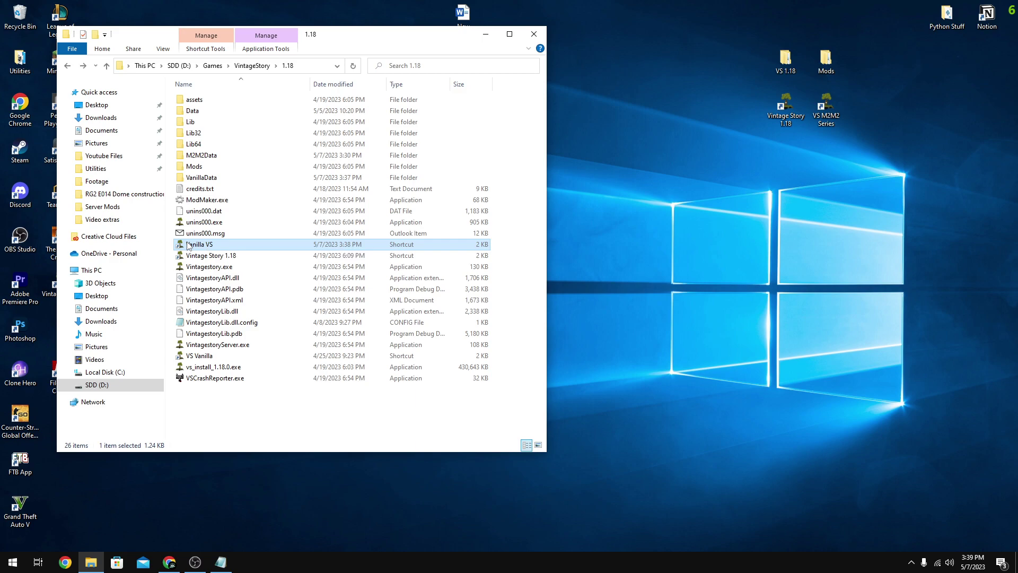
{"action": "left_click_drag", "start_coordinate": [187, 243], "coordinate": [730, 143]}
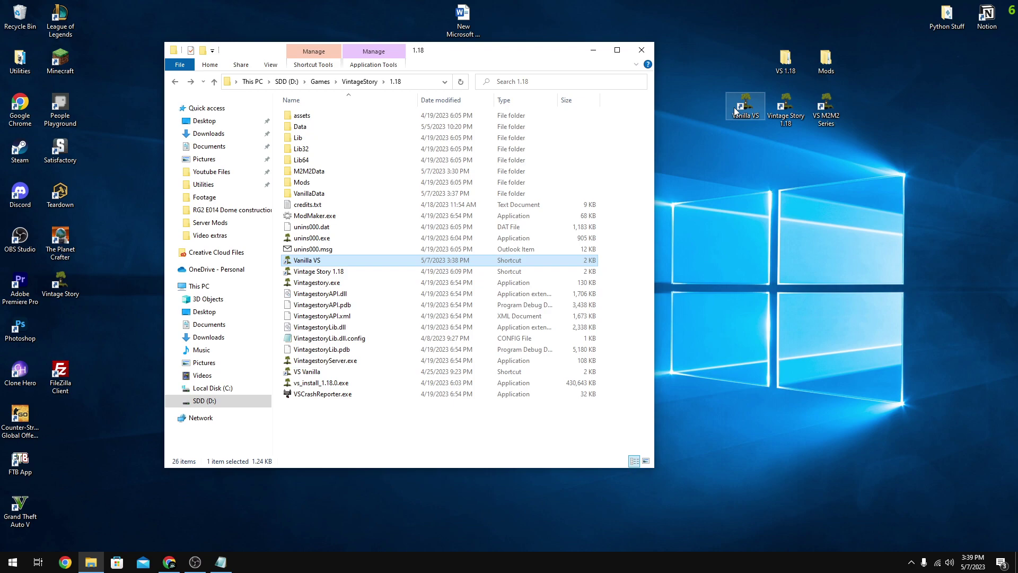
- Open the properties of the desktop's Vanilla VS shortcut and look through its Target path from end to start
{"action": "right_click", "coordinate": [734, 107]}
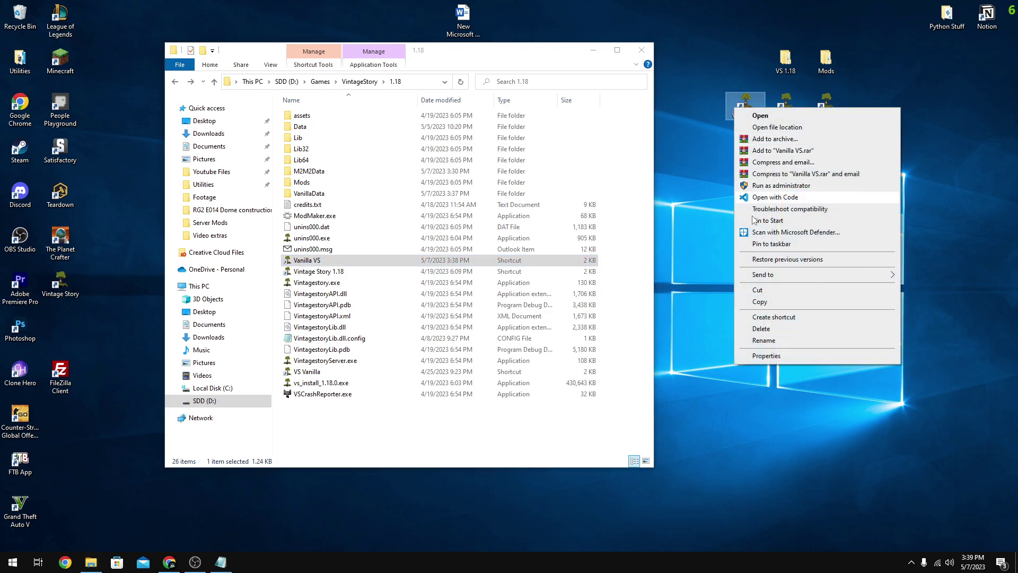
{"action": "left_click", "coordinate": [770, 356]}
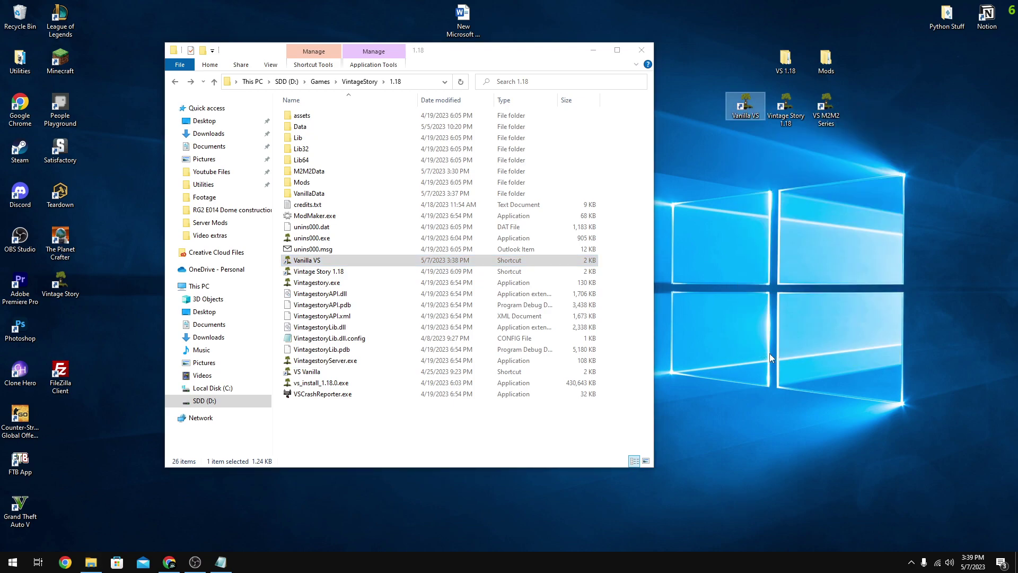
{"action": "left_click", "coordinate": [549, 180]}
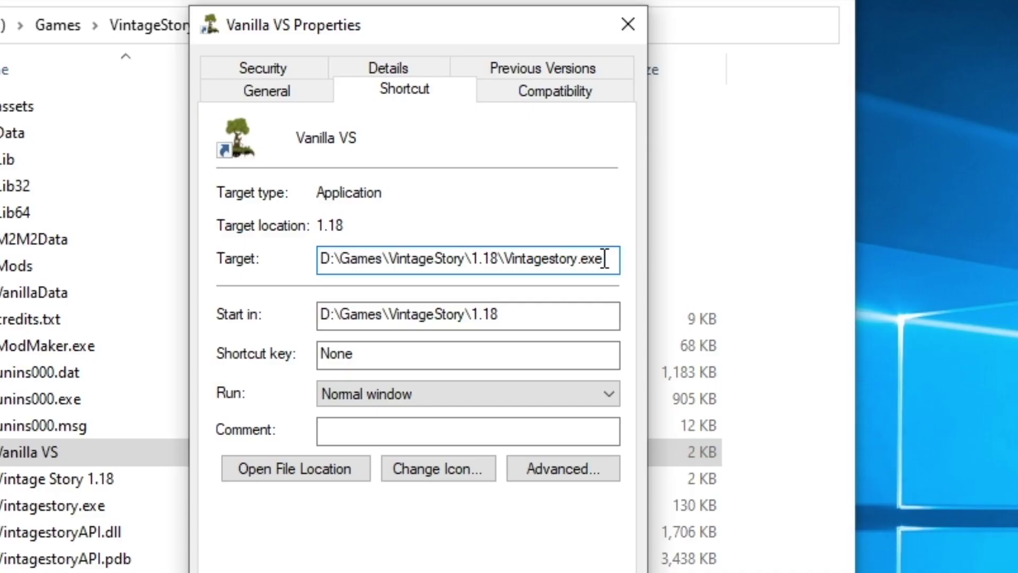
{"action": "key", "text": "Left"}
{"action": "key", "text": "Left"}
{"action": "key", "text": "Left"}
{"action": "key", "text": "Left"}
{"action": "key", "text": "Left"}
{"action": "key", "text": "Left"}
{"action": "key", "text": "Left"}
{"action": "key", "text": "Left"}
{"action": "key", "text": "Left"}
{"action": "key", "text": "Left"}
{"action": "key", "text": "Left"}
{"action": "key", "text": "Left"}
{"action": "key", "text": "Left"}
{"action": "key", "text": "Left"}
{"action": "key", "text": "Left"}
{"action": "key", "text": "Left"}
{"action": "key", "text": "Left"}
{"action": "key", "text": "Left"}
{"action": "key", "text": "Left"}
{"action": "key", "text": "Left"}
{"action": "key", "text": "Left"}
{"action": "key", "text": "Left"}
{"action": "key", "text": "Left"}
{"action": "key", "text": "Left"}
{"action": "key", "text": "Left"}
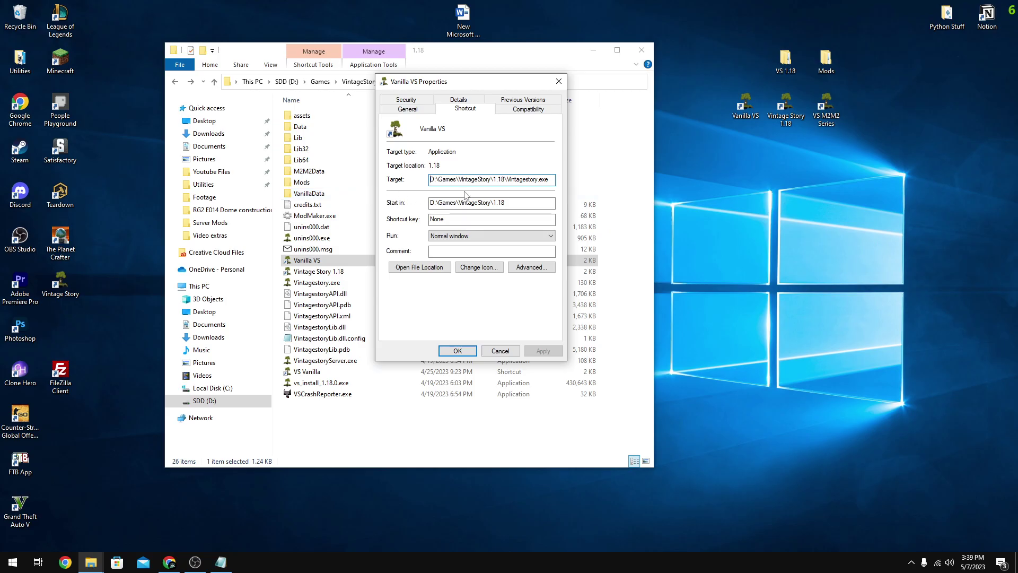
- Append a space and --dataPath=D:\Games\VintageStory\1.18\VanillaData to the end of the shortcut's Target and save the properties
{"action": "left_click", "coordinate": [549, 180]}
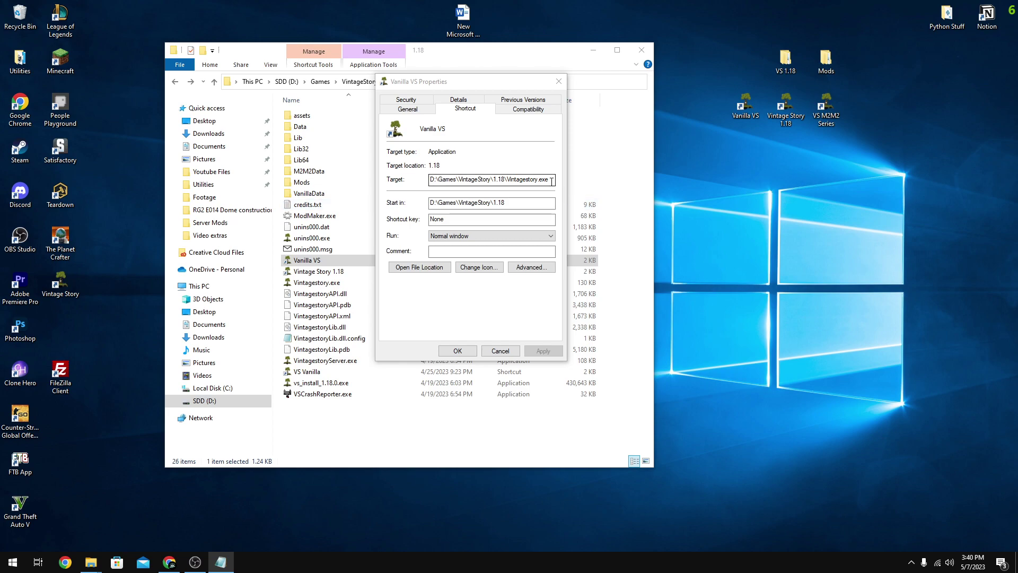
{"action": "left_click", "coordinate": [551, 180]}
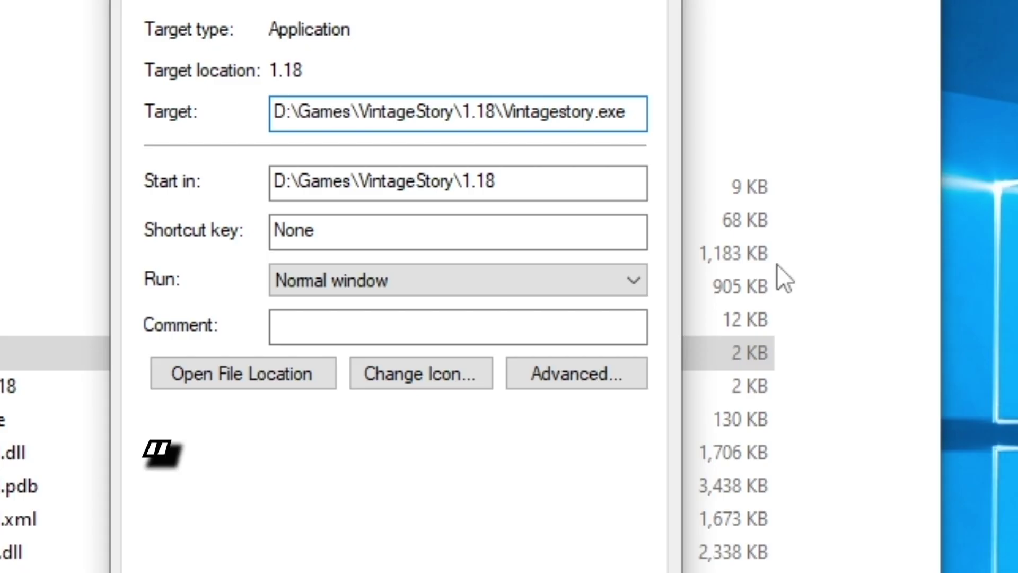
{"action": "type", "text": "--data"}
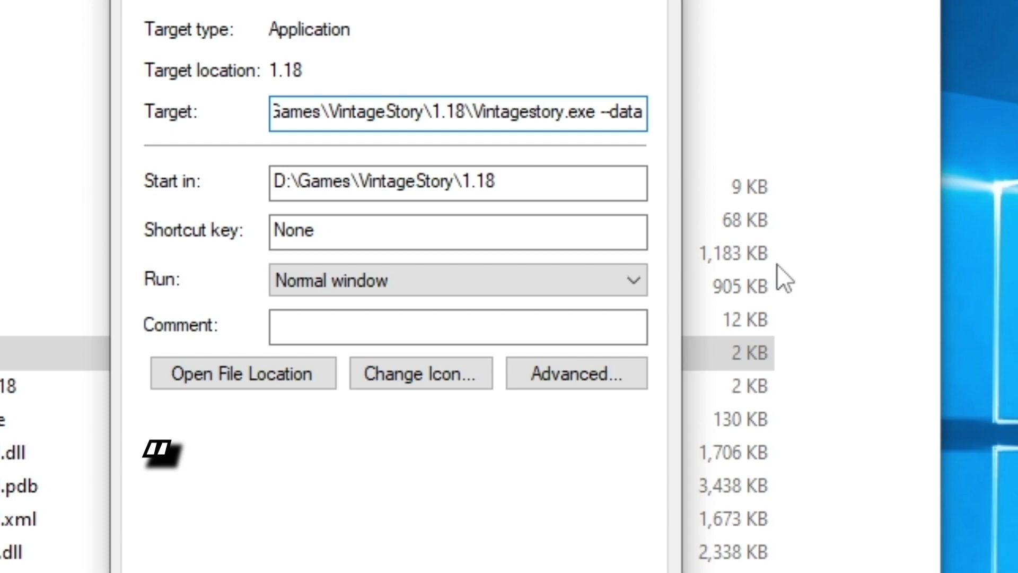
{"action": "type", "text": "P"}
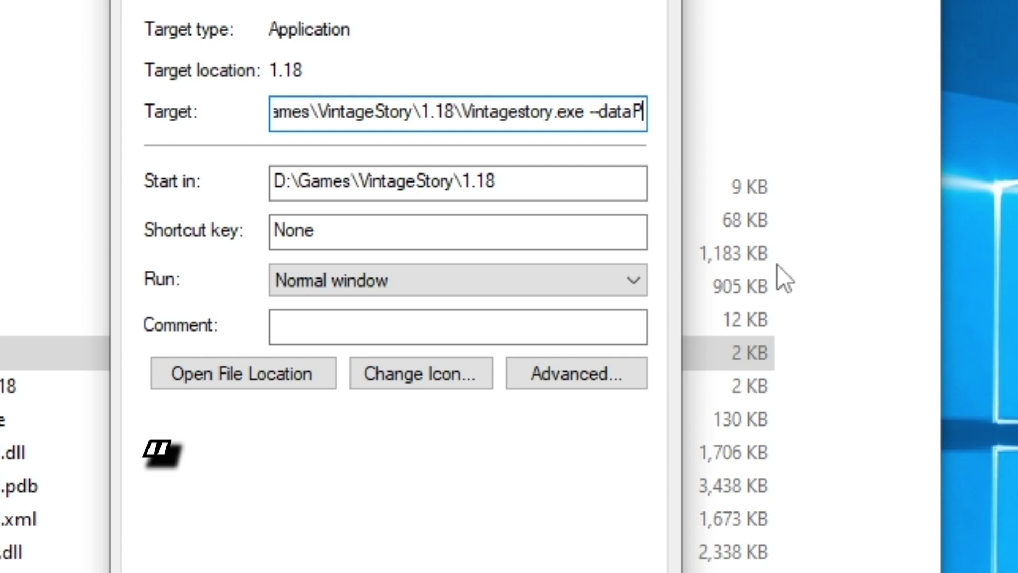
{"action": "type", "text": "ath"}
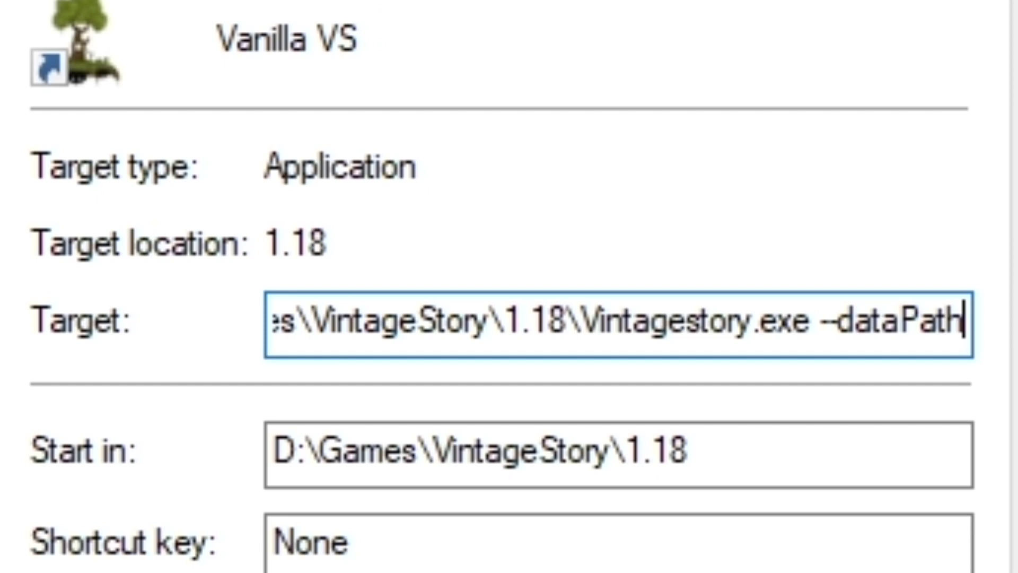
{"action": "type", "text": "="}
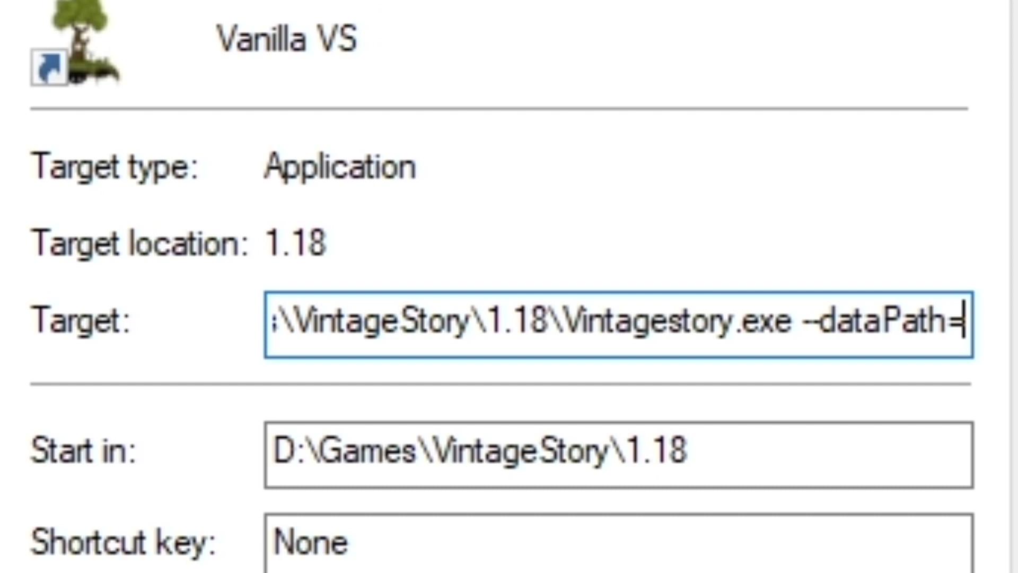
{"action": "type", "text": "D:\\Games\\VintageStory\\1.18\\VanillaData"}
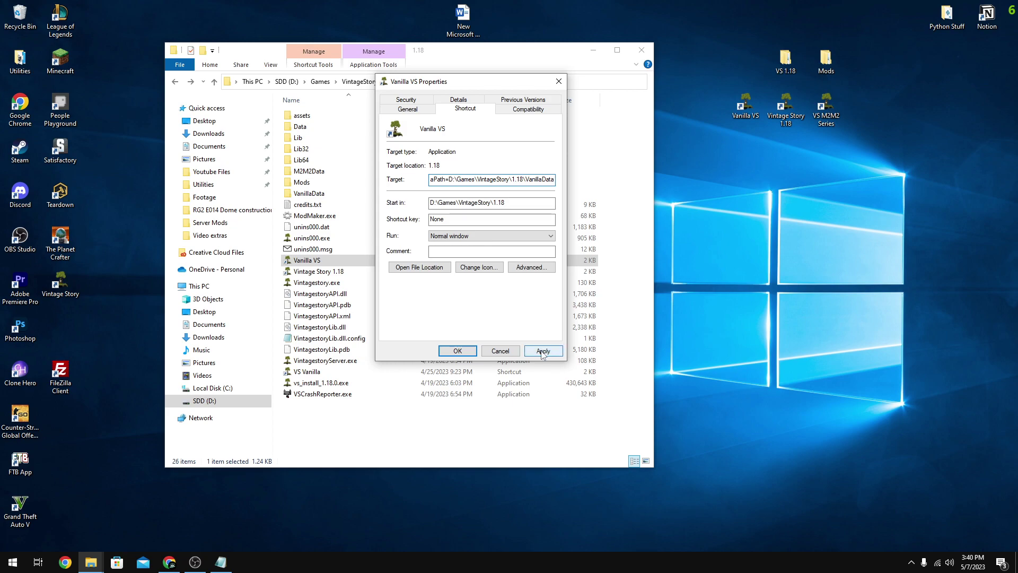
{"action": "left_click", "coordinate": [543, 352]}
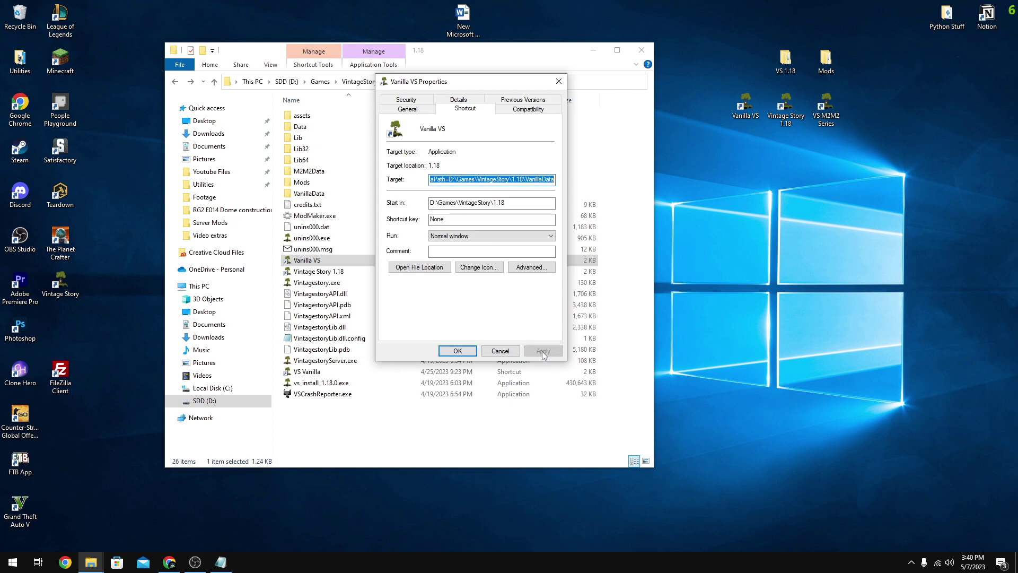
{"action": "left_click", "coordinate": [457, 351]}
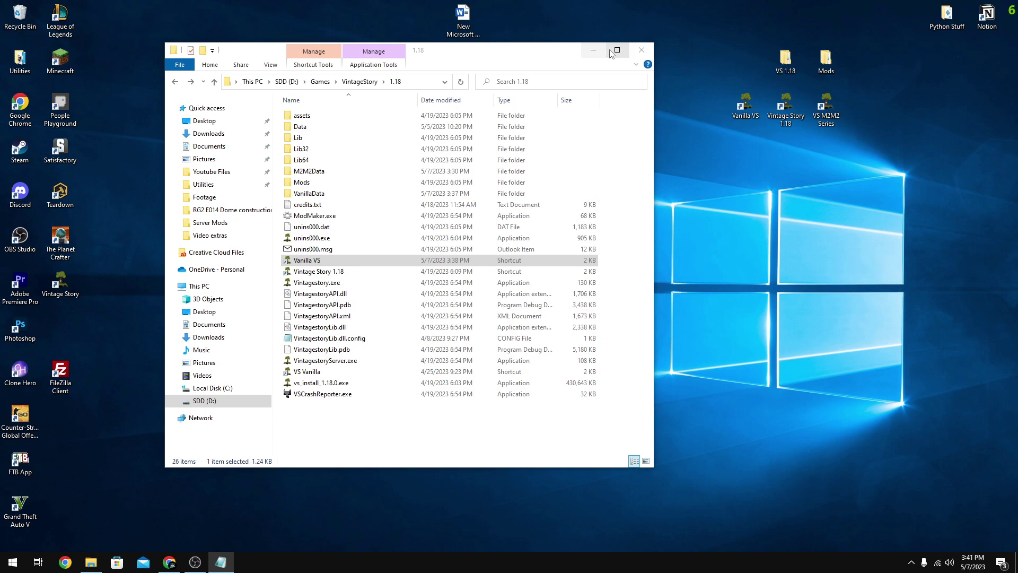
- Check the contents of the Mods and Saves folders inside the 1.18 Data folder and minimize the window
{"action": "double_click", "coordinate": [305, 127]}
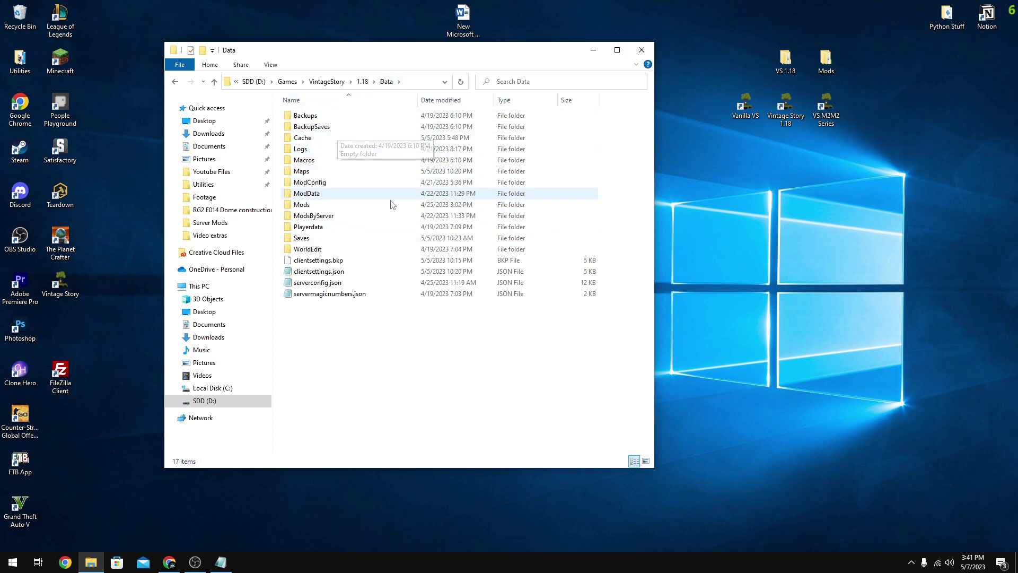
{"action": "left_click", "coordinate": [320, 208]}
{"action": "double_click", "coordinate": [319, 206]}
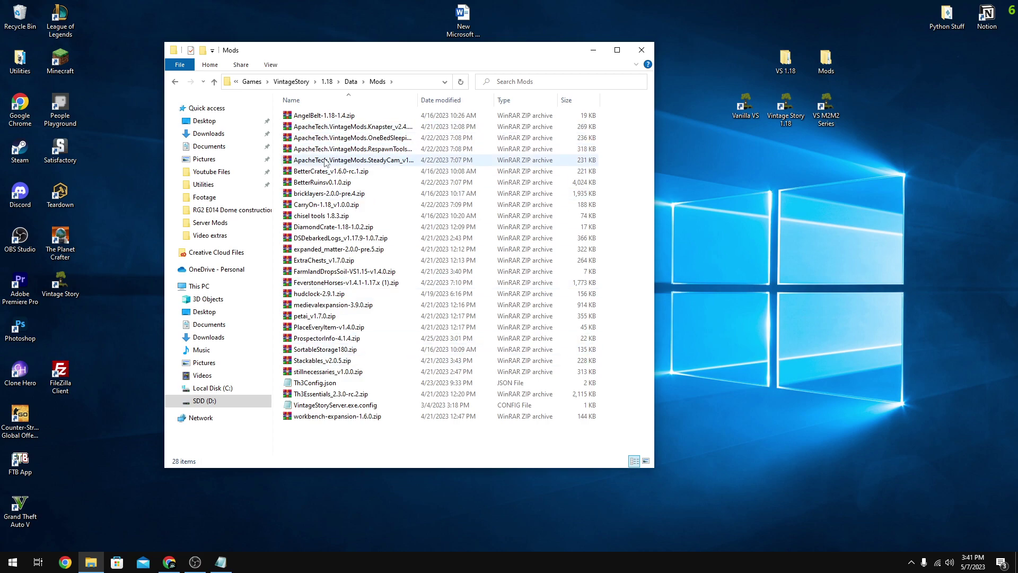
{"action": "left_click", "coordinate": [177, 82]}
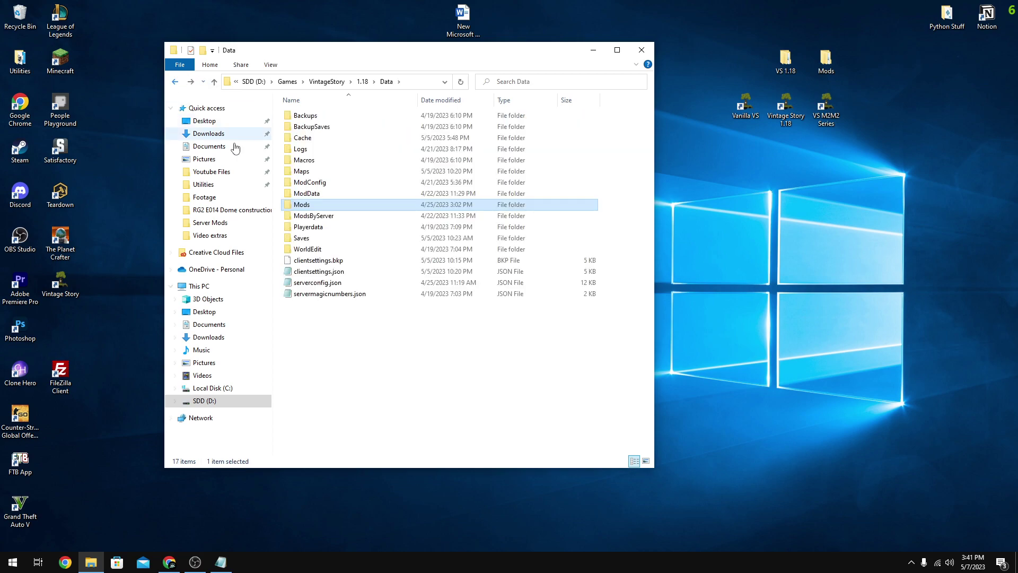
{"action": "double_click", "coordinate": [306, 239]}
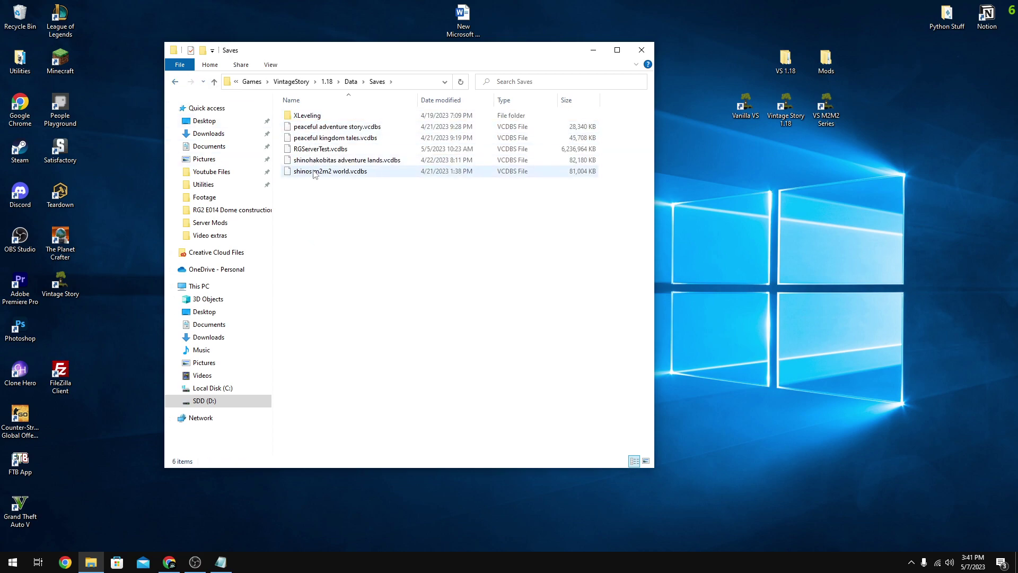
{"action": "left_click", "coordinate": [175, 81]}
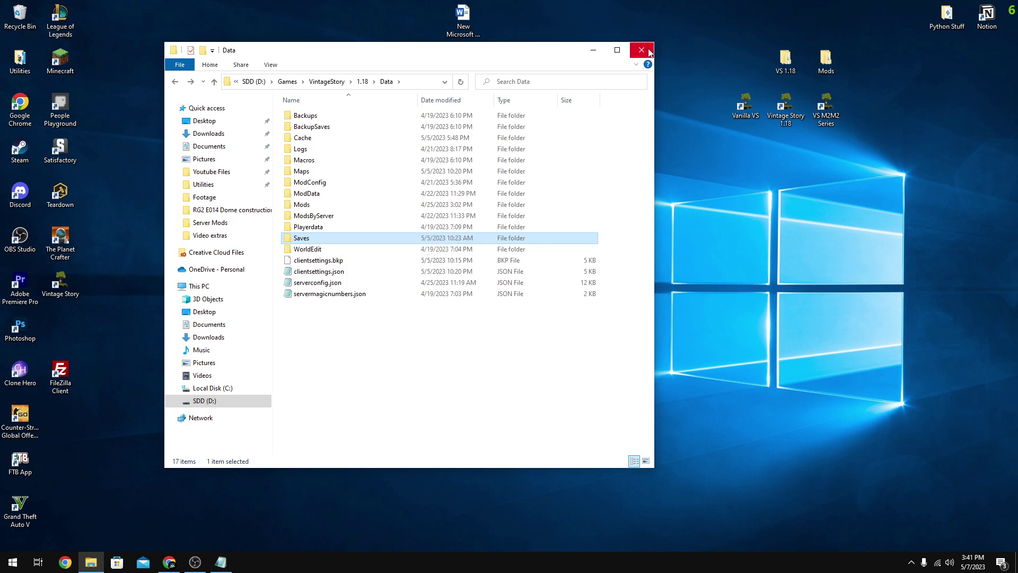
{"action": "left_click", "coordinate": [592, 53]}
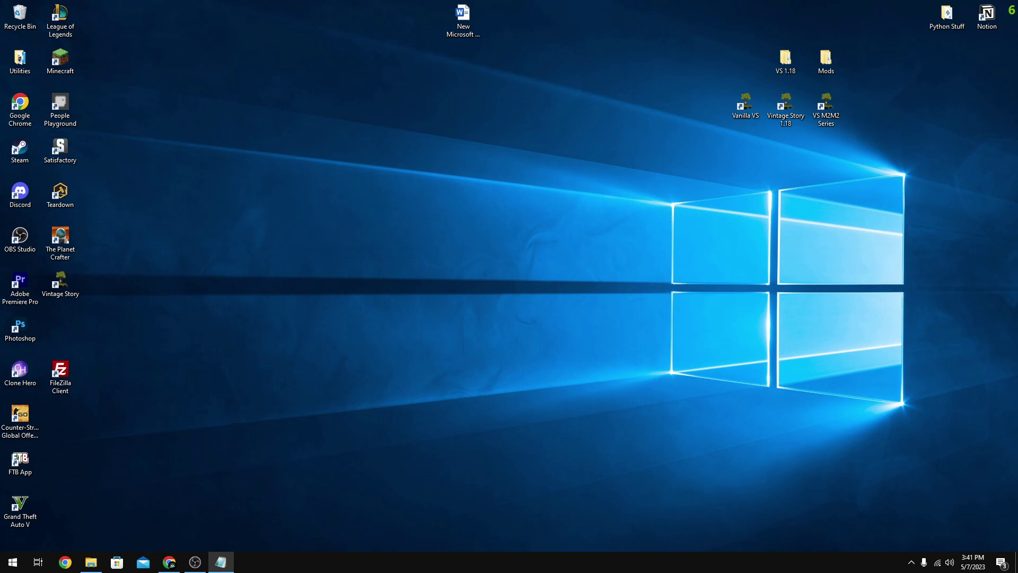
- Launch the game from the Vanilla VS shortcut and check its singleplayer worlds and Mod Manager
{"action": "double_click", "coordinate": [745, 106]}
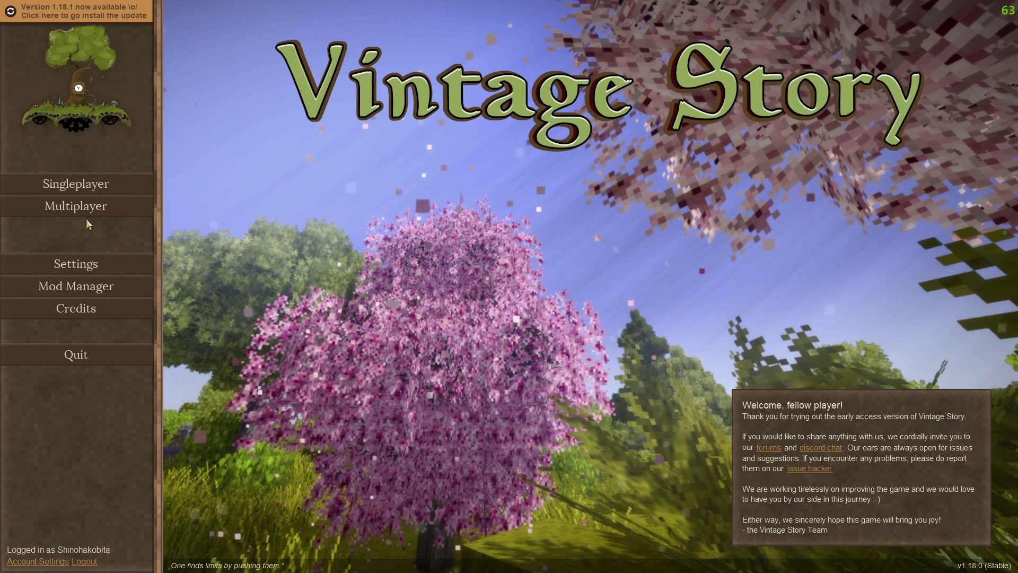
{"action": "left_click", "coordinate": [80, 186]}
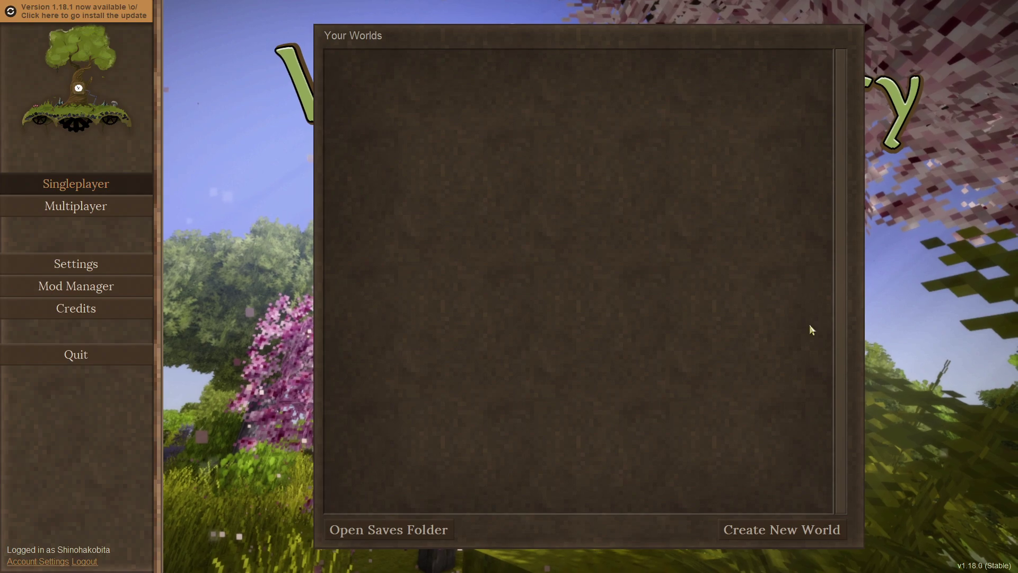
{"action": "left_click", "coordinate": [102, 292]}
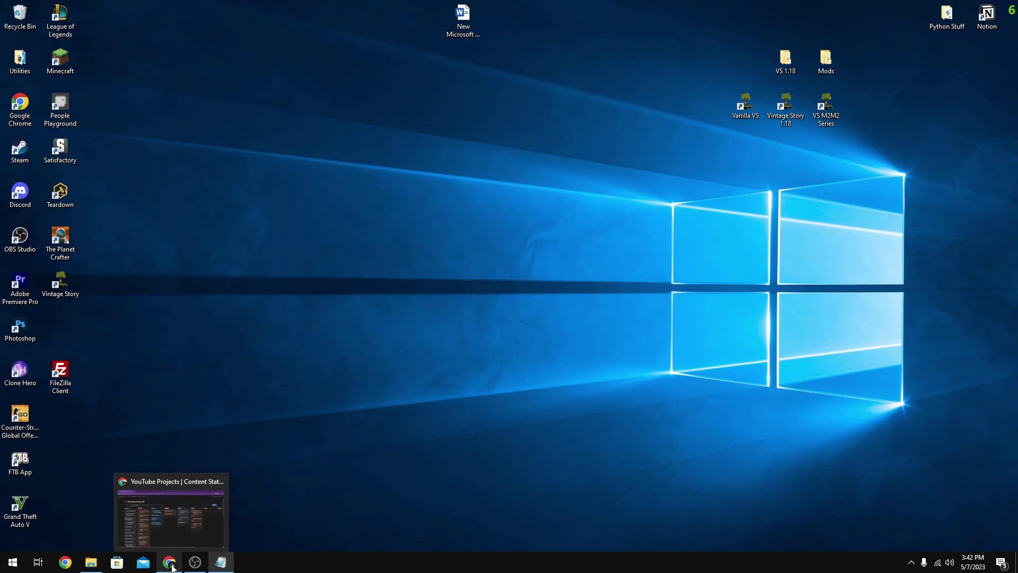
- Switch back to File Explorer and check the VanillaData folder in 1.18 and its Mods subfolder
{"action": "left_click", "coordinate": [90, 562]}
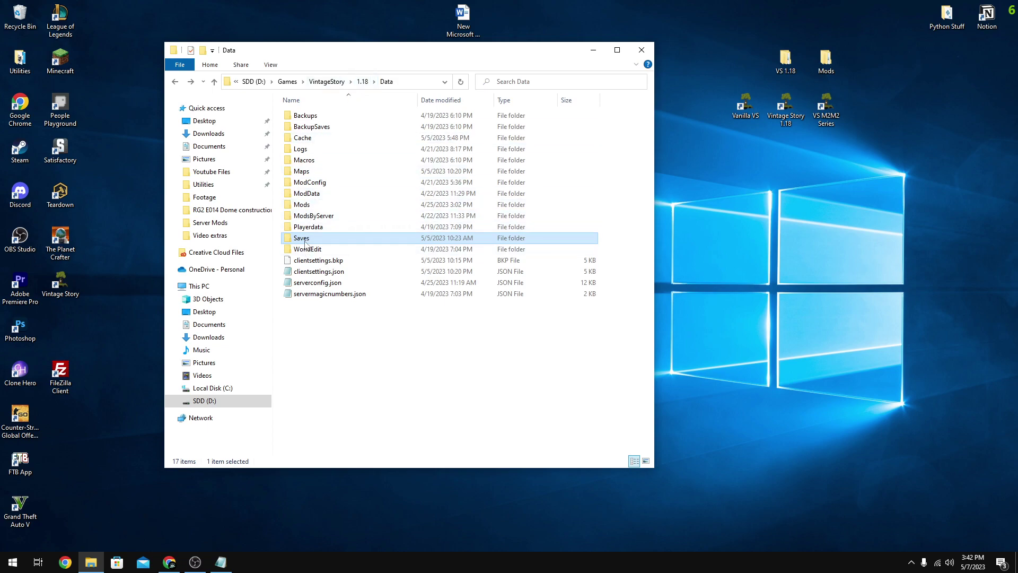
{"action": "left_click", "coordinate": [175, 82]}
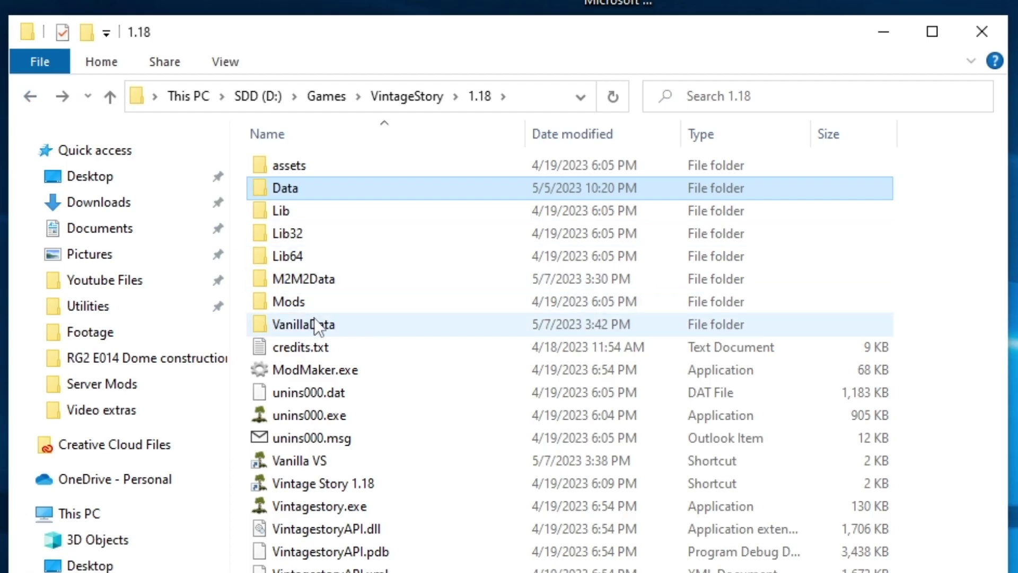
{"action": "double_click", "coordinate": [316, 325]}
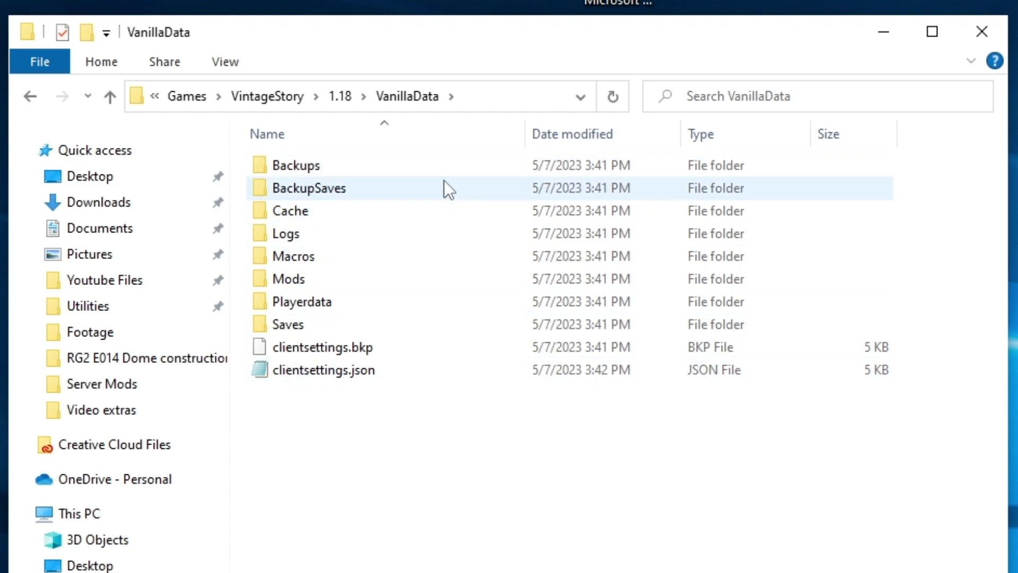
{"action": "double_click", "coordinate": [307, 275]}
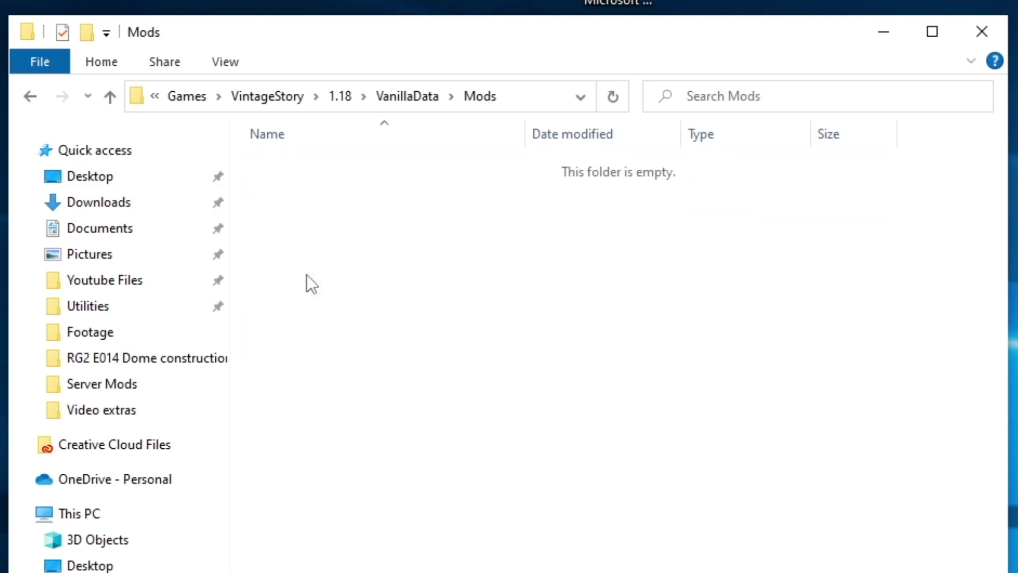
{"action": "left_click", "coordinate": [37, 100]}
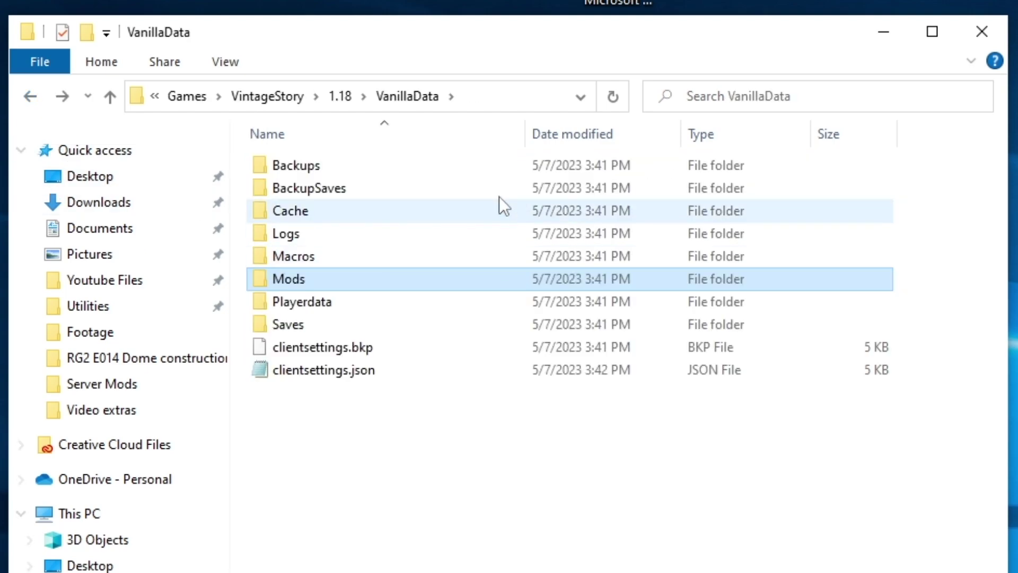